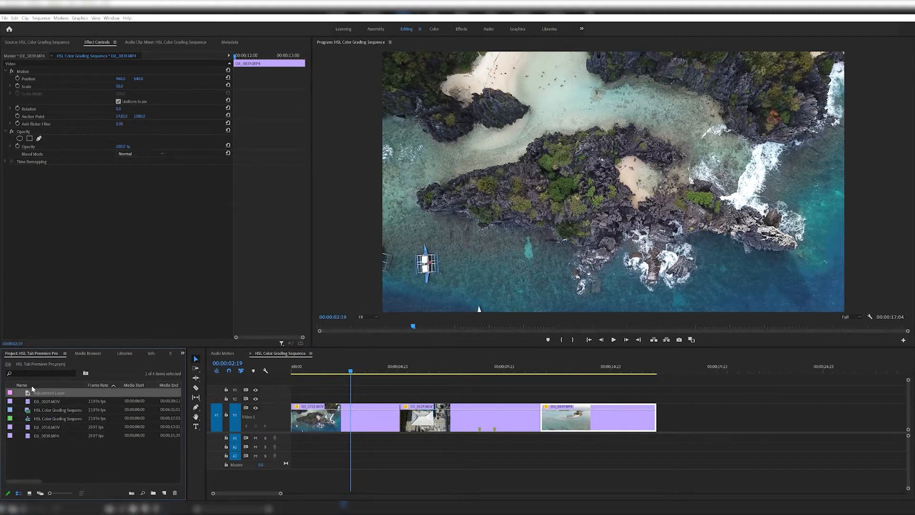
Step: Place the adjustment layer on track V2 above the clips and extend it to the end of the last clip
{"action": "left_click_drag", "start_coordinate": [62, 392], "coordinate": [289, 397]}
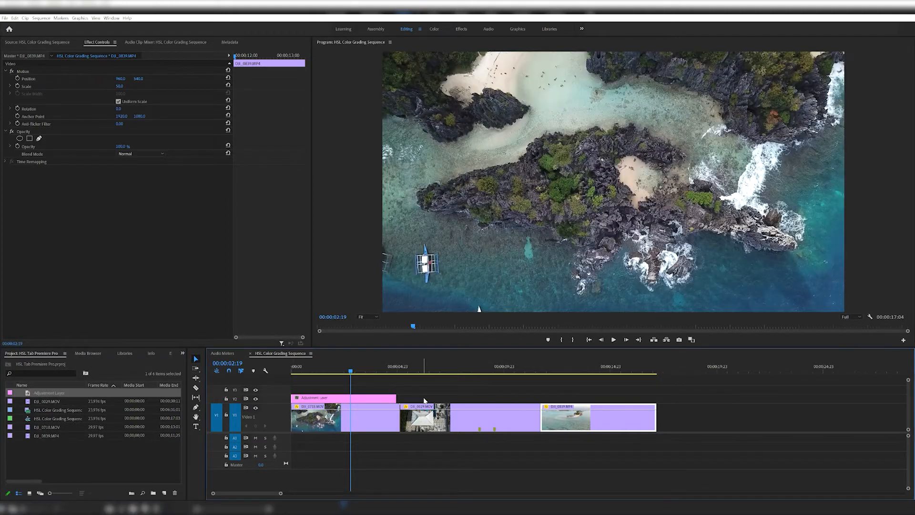
{"action": "left_click_drag", "start_coordinate": [399, 398], "coordinate": [662, 399]}
Step: Find the Lumetri Color effect, apply it to the adjustment layer and expand its Basic Correction settings
{"action": "left_click", "coordinate": [170, 353]}
{"action": "left_click", "coordinate": [57, 362]}
{"action": "type", "text": "lumi"}
{"action": "type", "text": "tri c"}
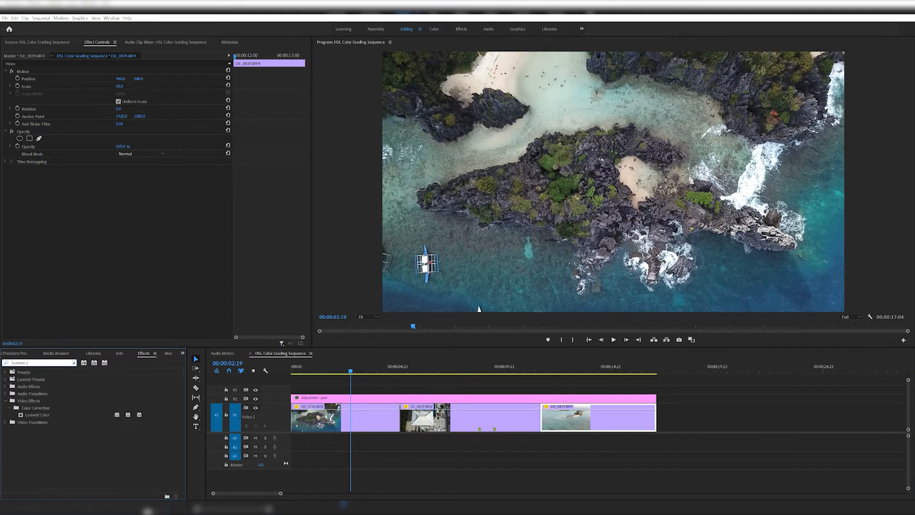
{"action": "left_click_drag", "start_coordinate": [37, 415], "coordinate": [344, 394]}
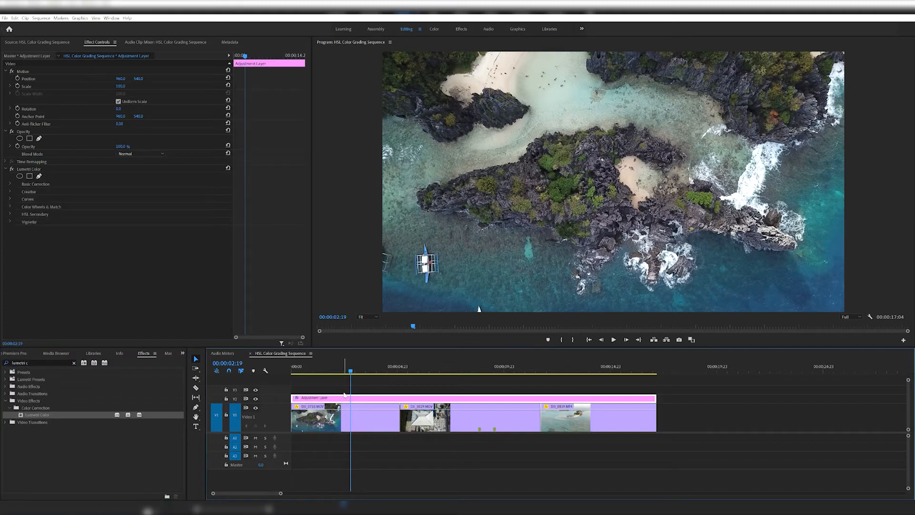
{"action": "left_click", "coordinate": [10, 183]}
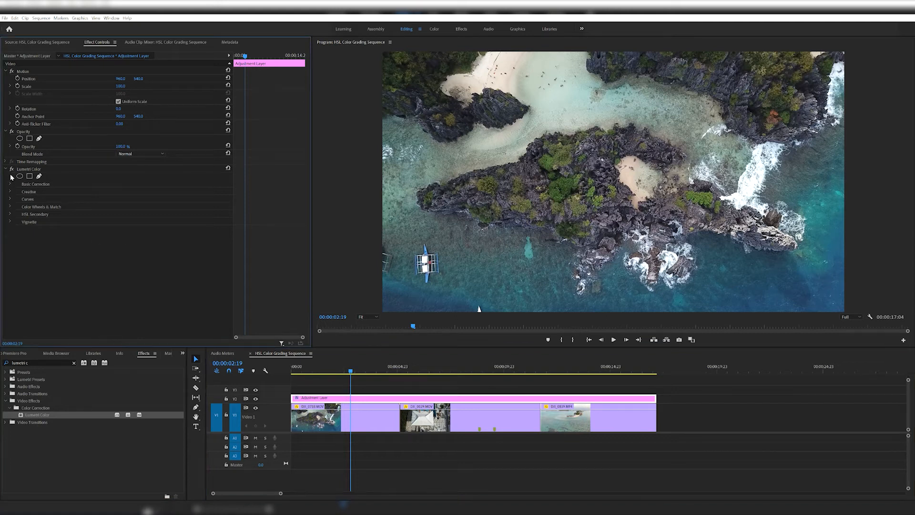
Step: Try a Tint of 50 in the adjustment layer's Basic Correction and undo it
{"action": "left_click", "coordinate": [119, 228]}
{"action": "type", "text": "50"}
{"action": "key", "text": "Return"}
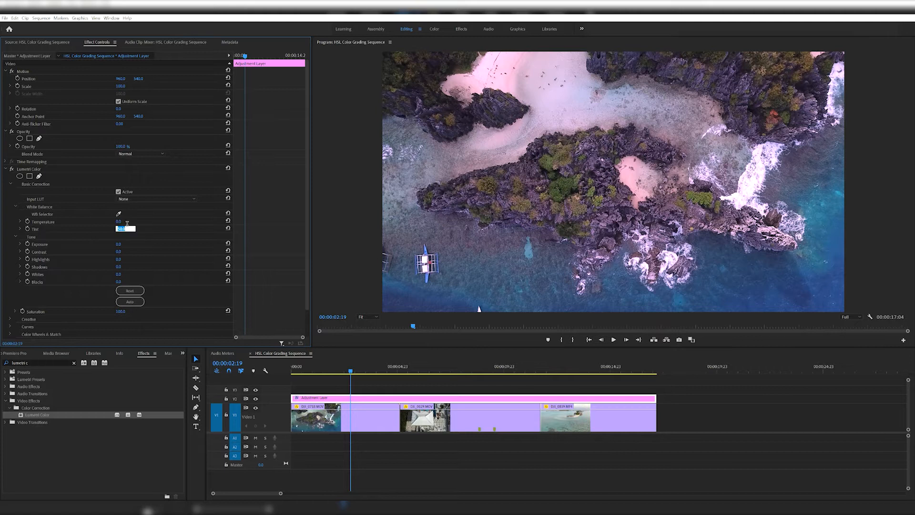
{"action": "key", "text": "ctrl+z"}
Step: Set the adjustment layer's tone to Contrast 53, Highlights -30, Shadows 20, Whites 20 and Blacks -12
{"action": "left_click_drag", "start_coordinate": [119, 251], "coordinate": [122, 274]}
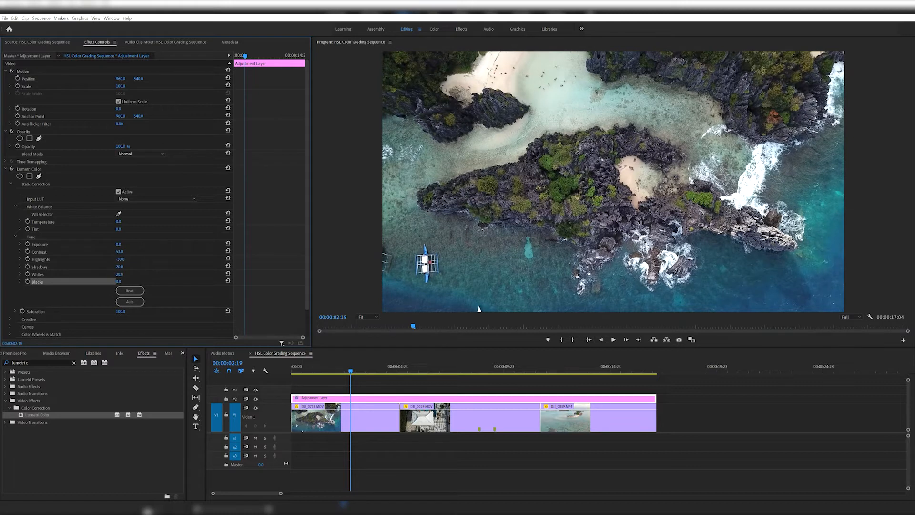
{"action": "left_click", "coordinate": [120, 281]}
{"action": "type", "text": "-12"}
{"action": "key", "text": "Return"}
Step: Set the adjustment layer's Creative Vibrance to 72 and its Basic Correction Saturation to 108
{"action": "left_click", "coordinate": [12, 315]}
{"action": "scroll", "coordinate": [57, 297], "scroll_direction": "down", "scroll_amount": 5}
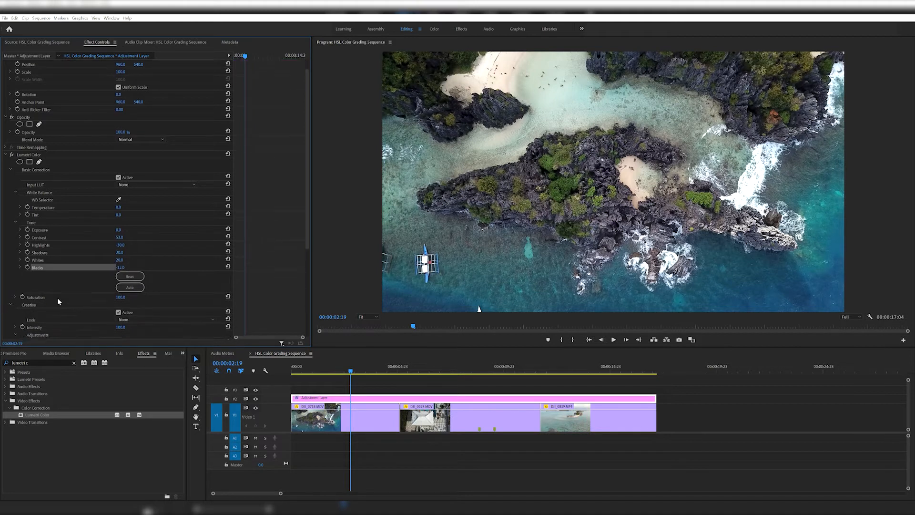
{"action": "left_click", "coordinate": [119, 292]}
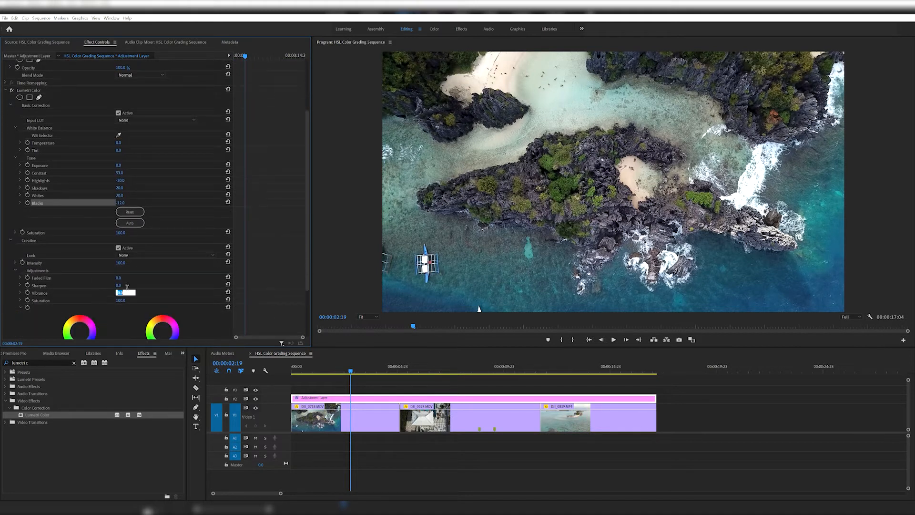
{"action": "type", "text": "72"}
{"action": "key", "text": "Return"}
{"action": "left_click", "coordinate": [124, 232]}
{"action": "type", "text": "108"}
{"action": "key", "text": "Return"}
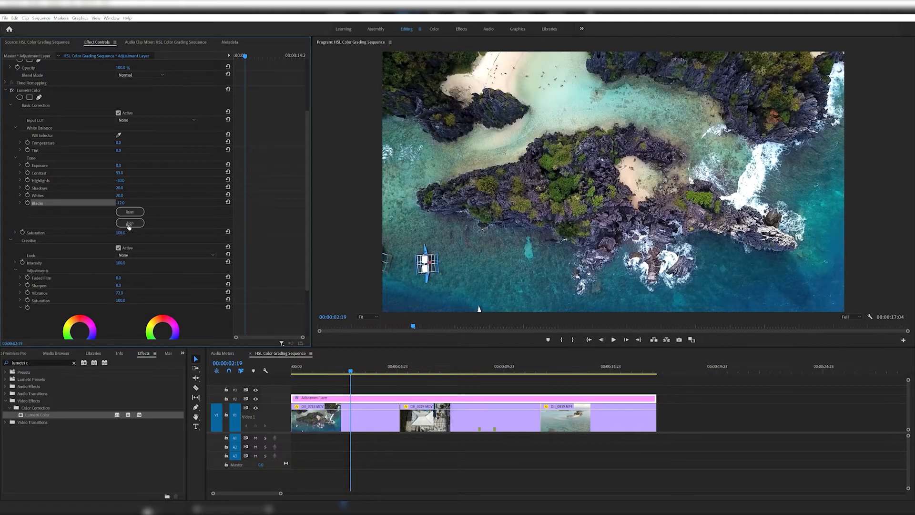
Step: Preview the grade on the second clip with the pool and the third clip with the island resort
{"action": "left_click", "coordinate": [451, 370]}
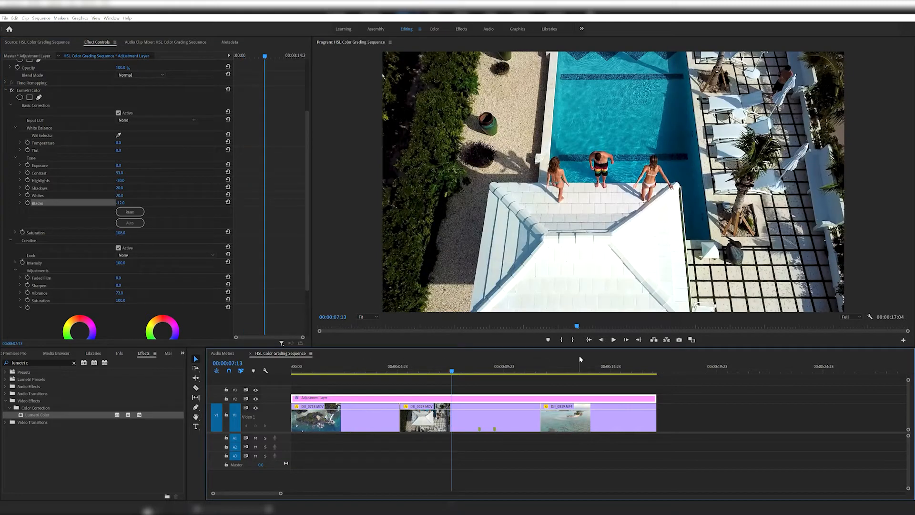
{"action": "left_click", "coordinate": [596, 367]}
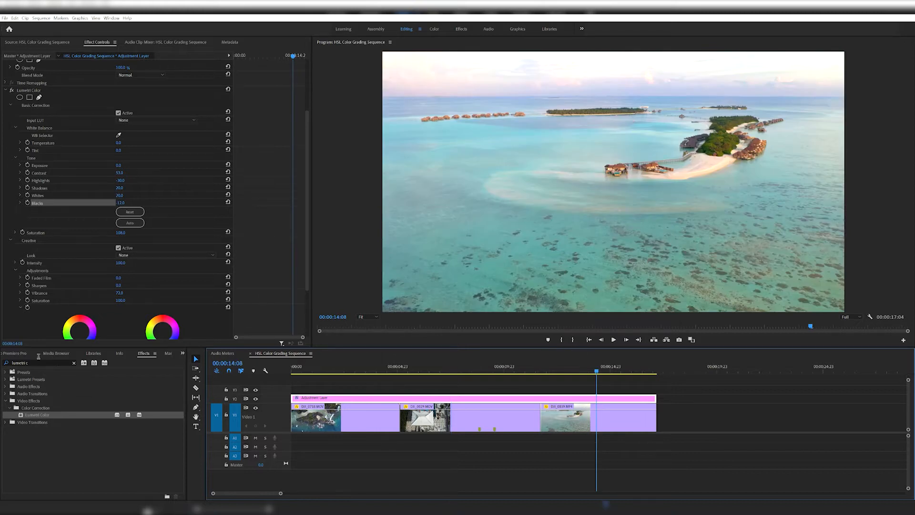
Step: Return to the project's media list and display the dedicated Lumetri Color controls for the adjustment layer
{"action": "left_click", "coordinate": [23, 352]}
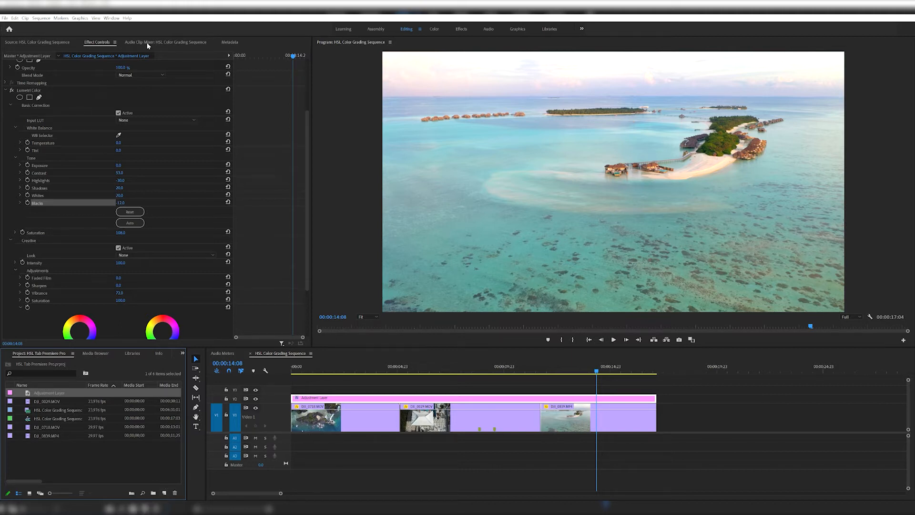
{"action": "left_click", "coordinate": [112, 17]}
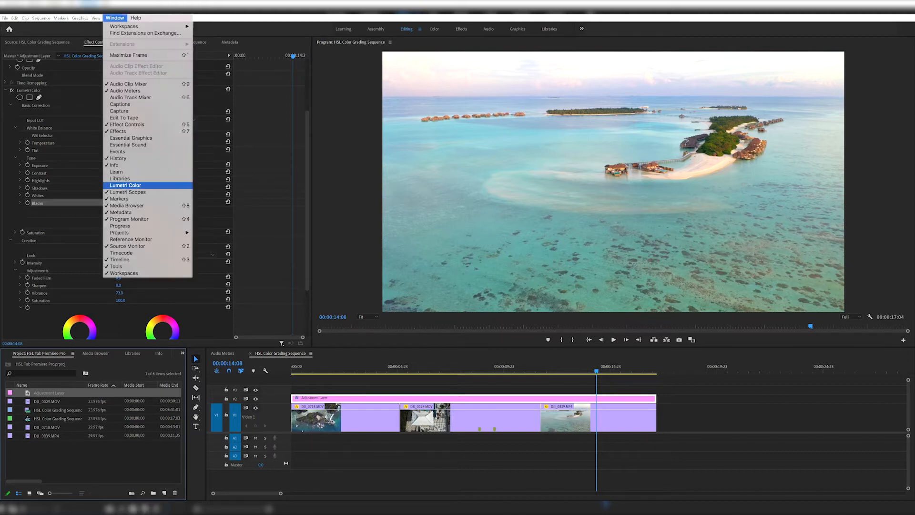
{"action": "left_click", "coordinate": [125, 185]}
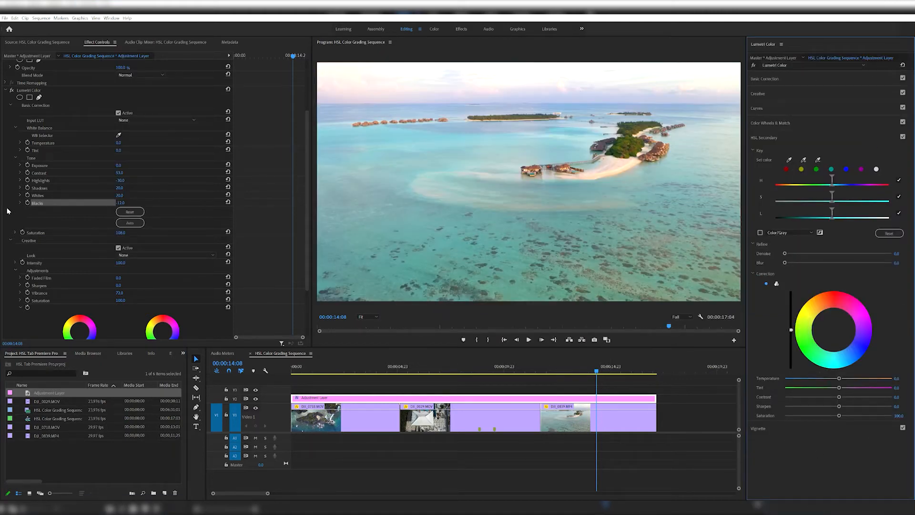
Step: Examine the Lumetri Color sections Basic Correction, Creative, Curves, Color Wheels & Match and HSL Secondary, leaving HSL Secondary expanded
{"action": "scroll", "coordinate": [57, 188], "scroll_direction": "down", "scroll_amount": 1}
{"action": "scroll", "coordinate": [58, 188], "scroll_direction": "up", "scroll_amount": 3}
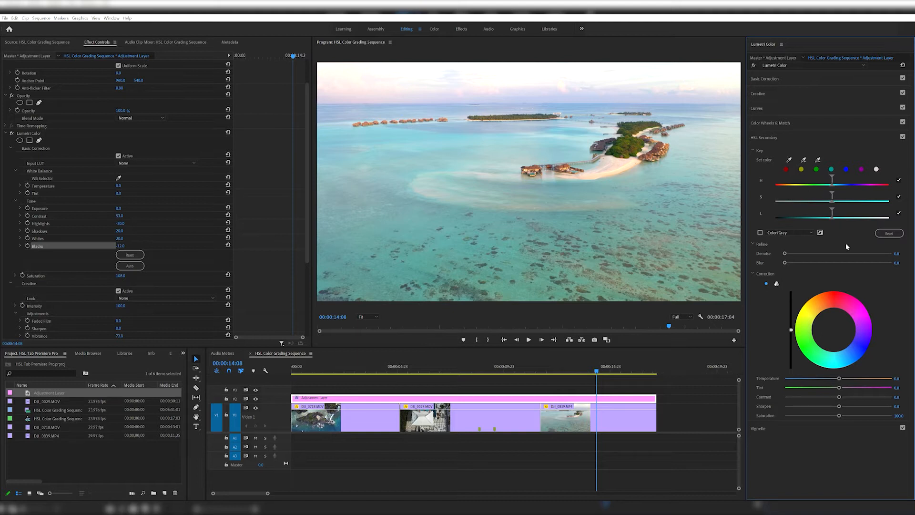
{"action": "left_click", "coordinate": [779, 77]}
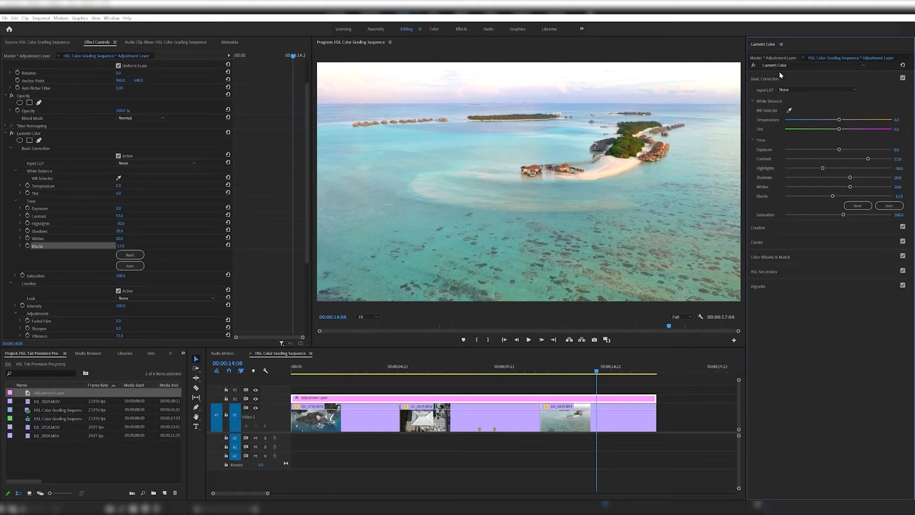
{"action": "left_click", "coordinate": [765, 75]}
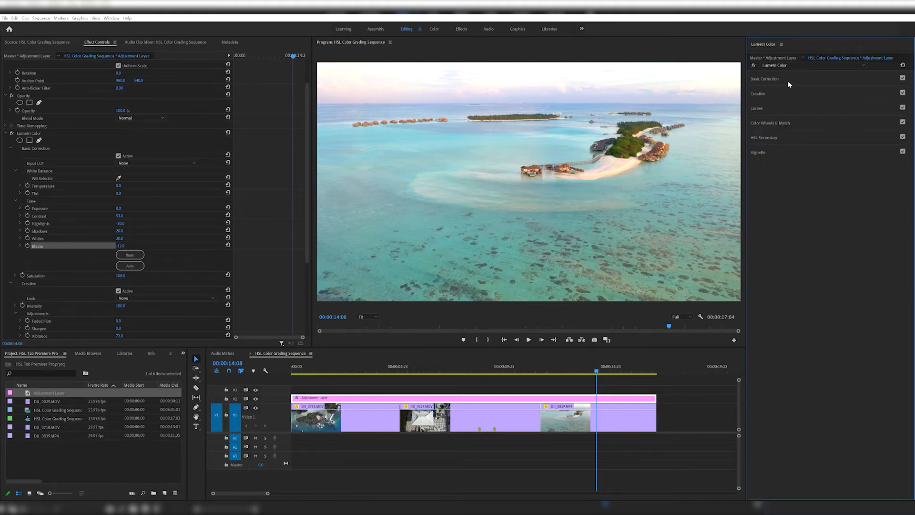
{"action": "left_click", "coordinate": [782, 93]}
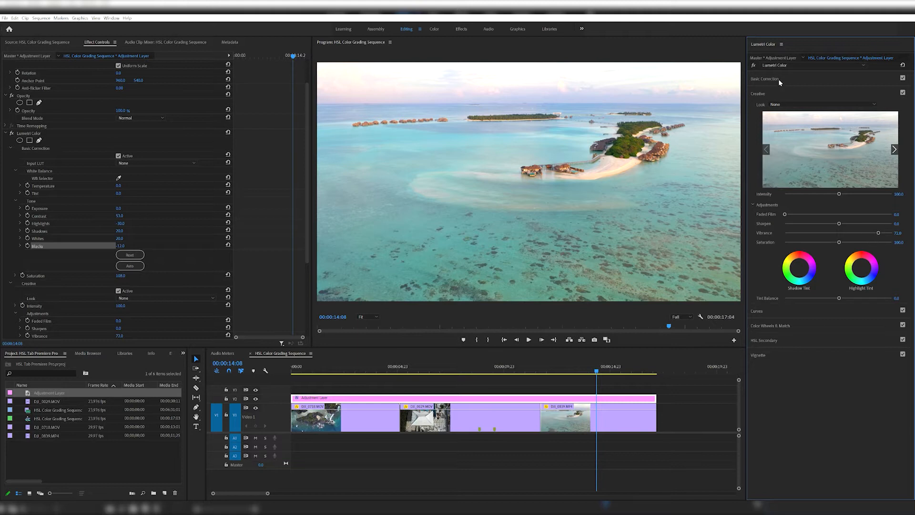
{"action": "left_click", "coordinate": [779, 93]}
{"action": "left_click", "coordinate": [778, 108]}
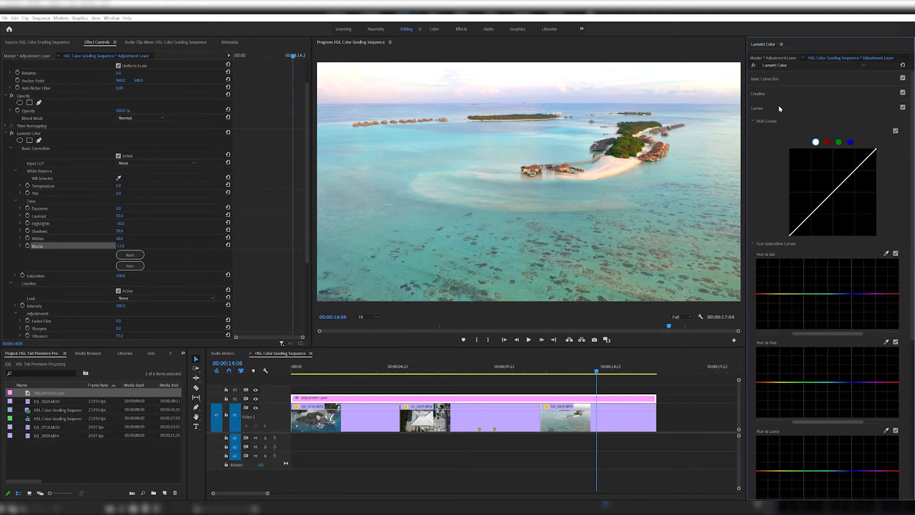
{"action": "left_click", "coordinate": [779, 108]}
{"action": "left_click", "coordinate": [780, 119]}
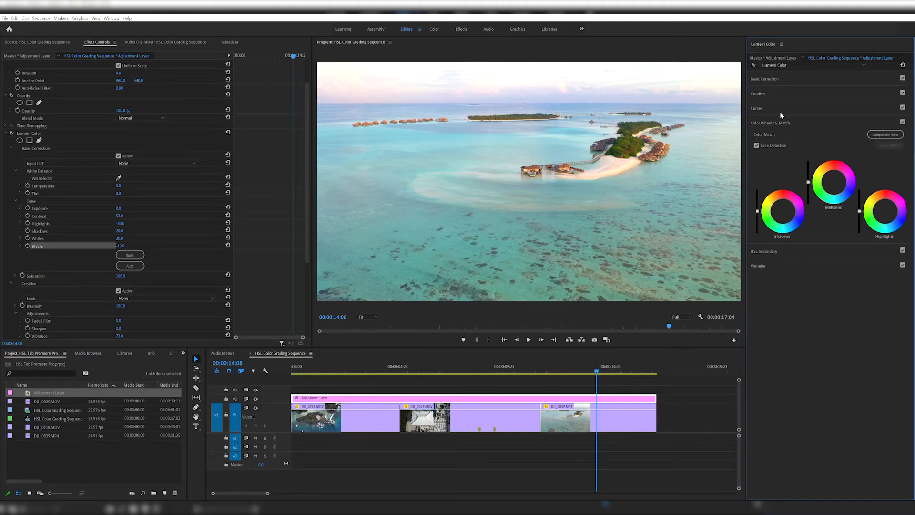
{"action": "left_click", "coordinate": [779, 112]}
{"action": "left_click", "coordinate": [780, 136]}
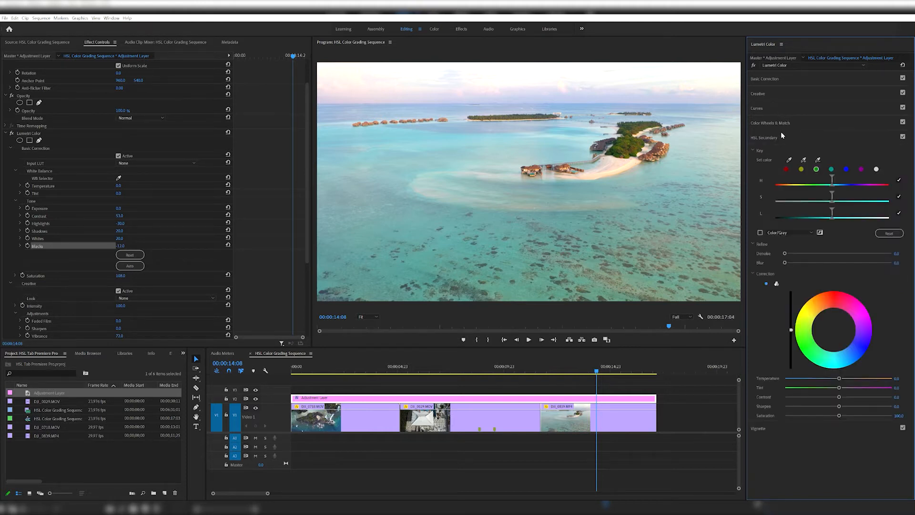
{"action": "left_click", "coordinate": [781, 135]}
{"action": "left_click", "coordinate": [777, 150]}
{"action": "left_click", "coordinate": [777, 150]}
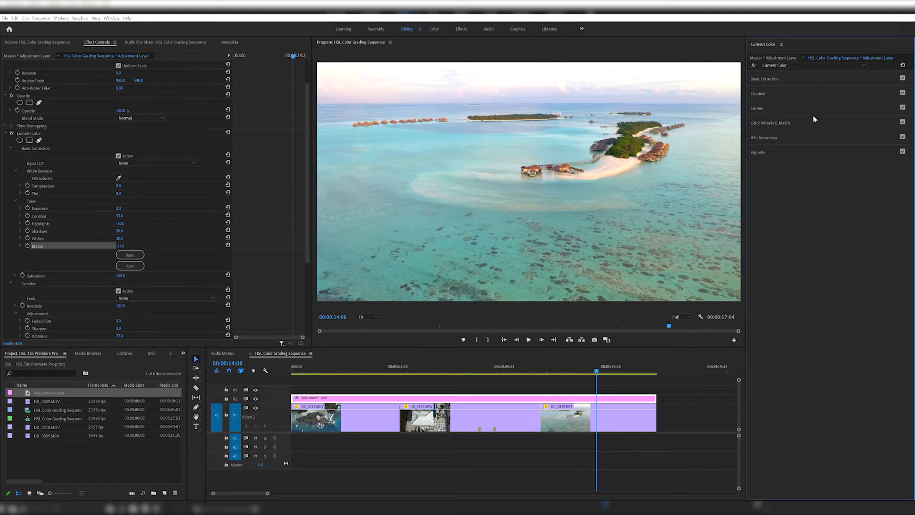
{"action": "left_click", "coordinate": [810, 137]}
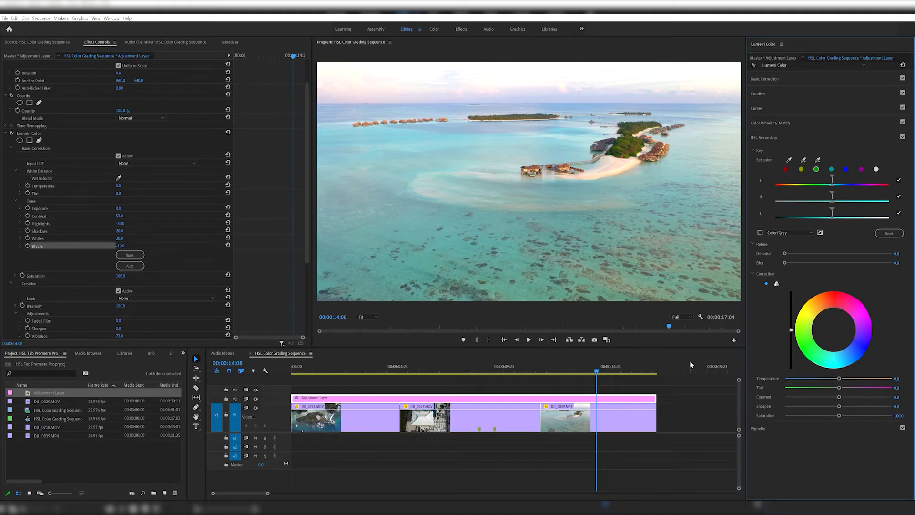
Step: Apply a separate Lumetri Color effect directly to the first clip on track V1, the rocky island shot
{"action": "left_click", "coordinate": [348, 366]}
{"action": "left_click", "coordinate": [342, 418]}
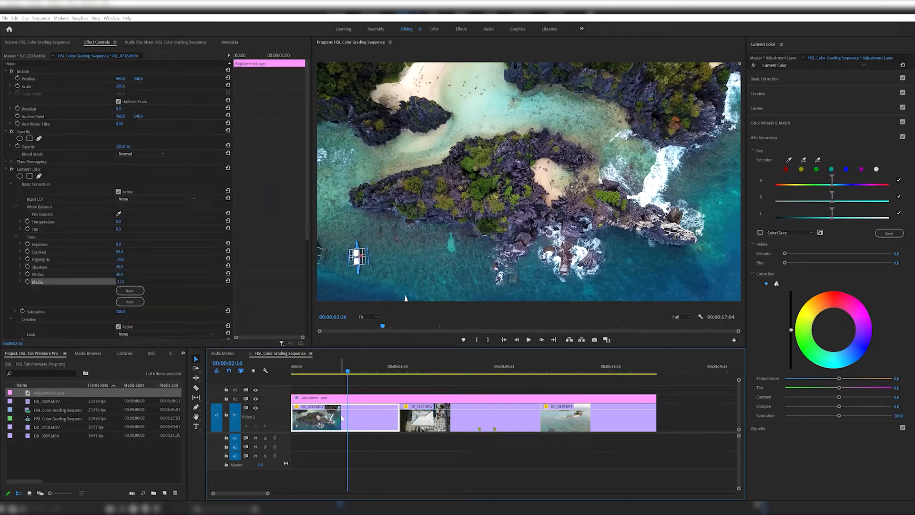
{"action": "left_click", "coordinate": [167, 351]}
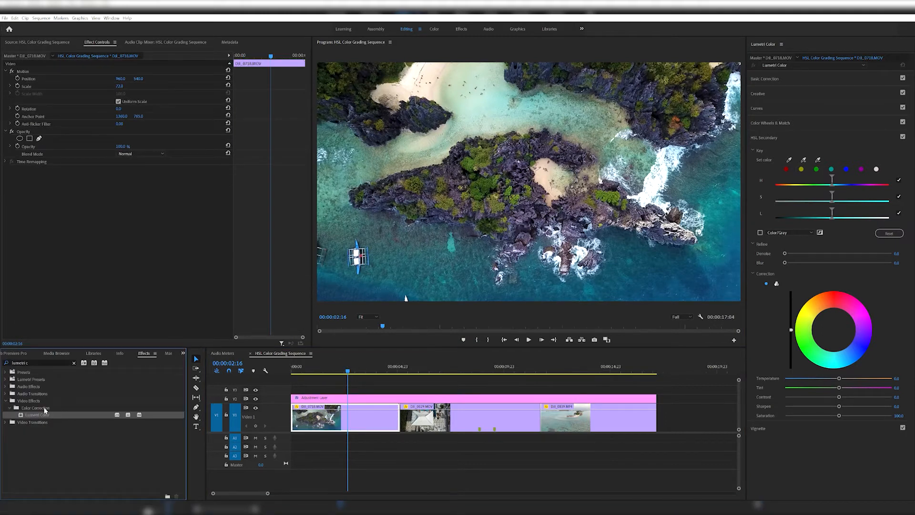
{"action": "left_click_drag", "start_coordinate": [303, 408], "coordinate": [325, 412]}
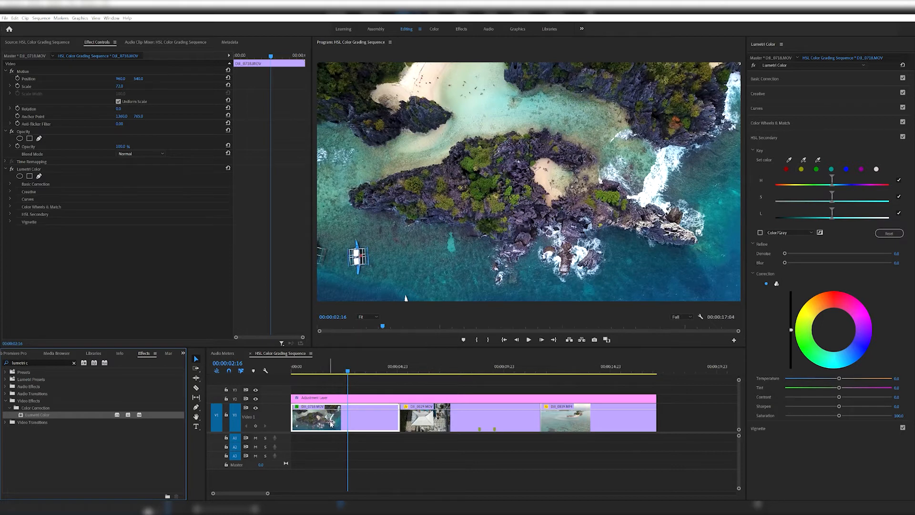
Step: Sample the green foliage on the island in the first clip as its HSL Secondary key color
{"action": "left_click", "coordinate": [381, 399]}
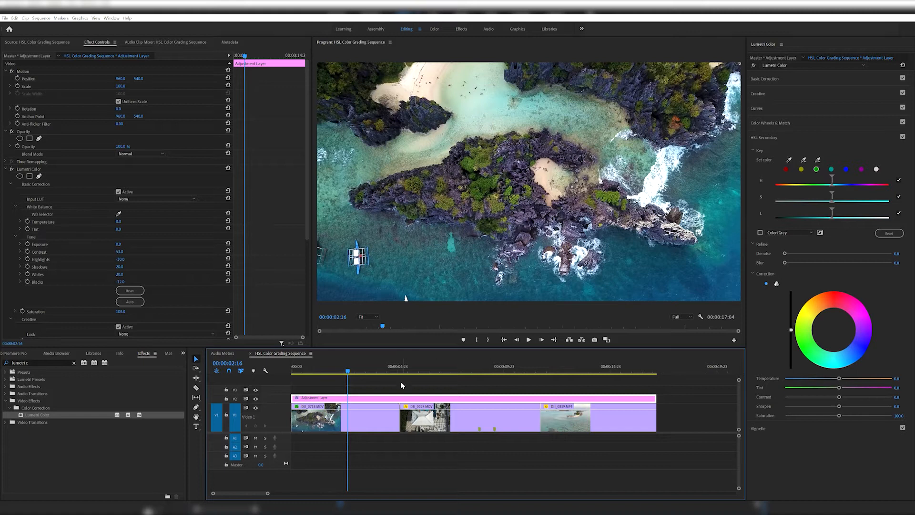
{"action": "left_click", "coordinate": [366, 409]}
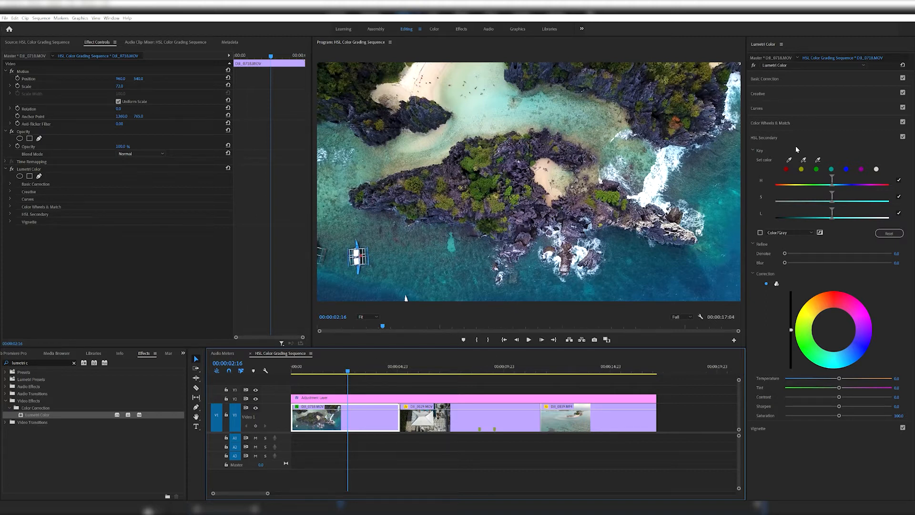
{"action": "left_click", "coordinate": [789, 160]}
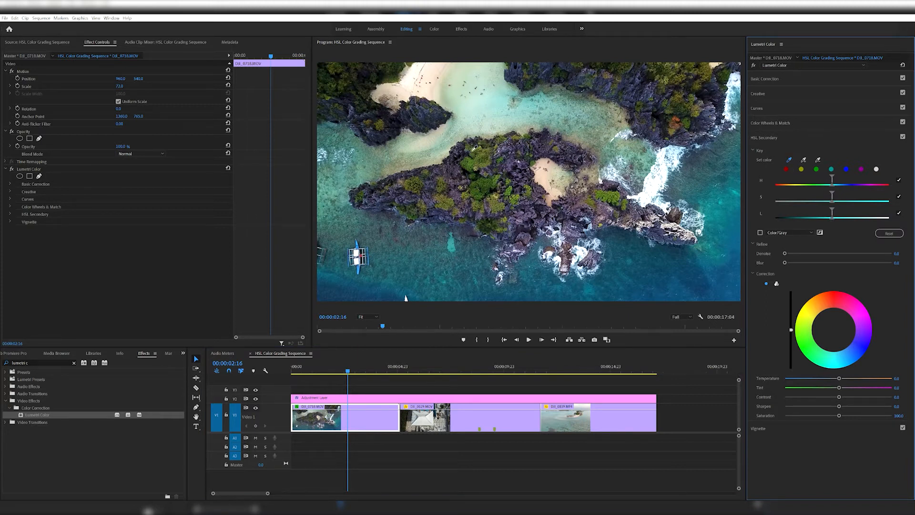
{"action": "left_click", "coordinate": [473, 160]}
Step: Inspect the keyed foliage against the full picture by toggling the Color/Gray mask preview, leaving the preview enabled
{"action": "left_click", "coordinate": [760, 232]}
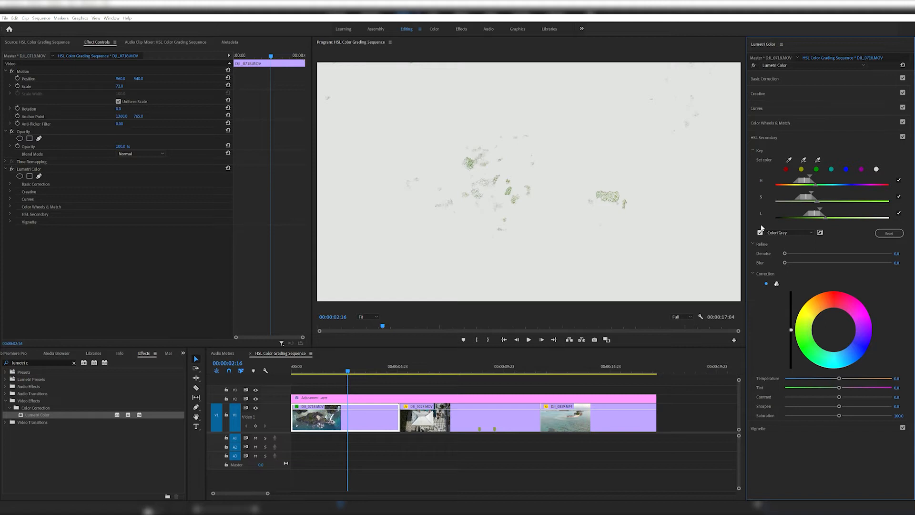
{"action": "left_click", "coordinate": [760, 232]}
{"action": "left_click", "coordinate": [760, 232]}
{"action": "left_click", "coordinate": [760, 232]}
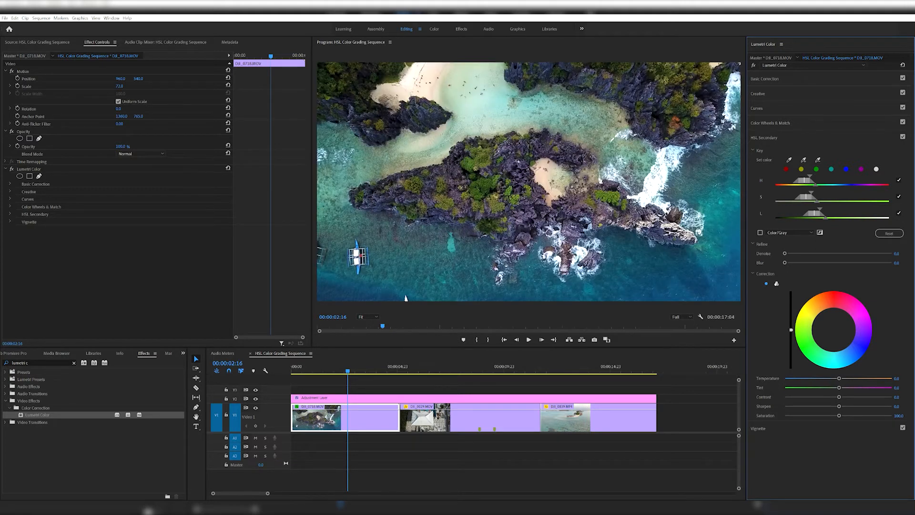
{"action": "left_click", "coordinate": [760, 232]}
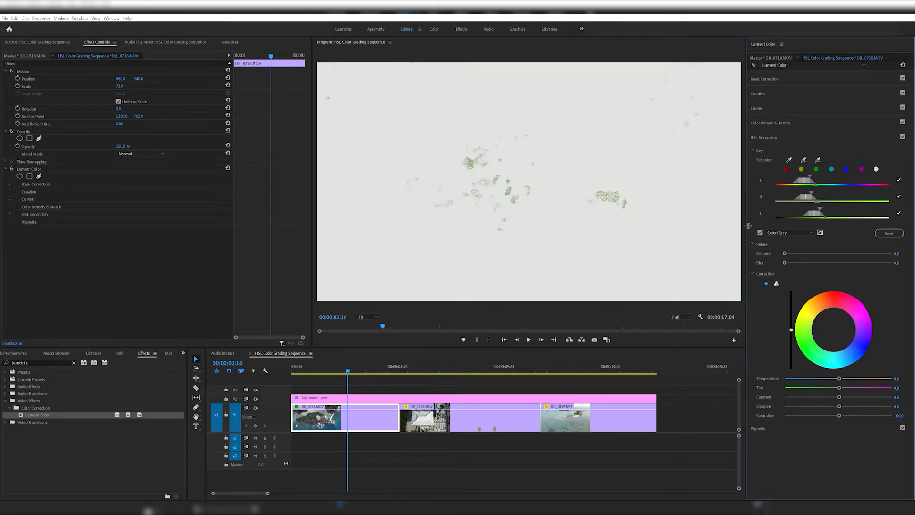
{"action": "mouse_move", "coordinate": [348, 362]}
{"action": "left_mouse_down"}
{"action": "mouse_move", "coordinate": [271, 364]}
{"action": "mouse_move", "coordinate": [400, 368]}
{"action": "mouse_move", "coordinate": [337, 370]}
{"action": "mouse_move", "coordinate": [347, 370]}
{"action": "left_mouse_up"}
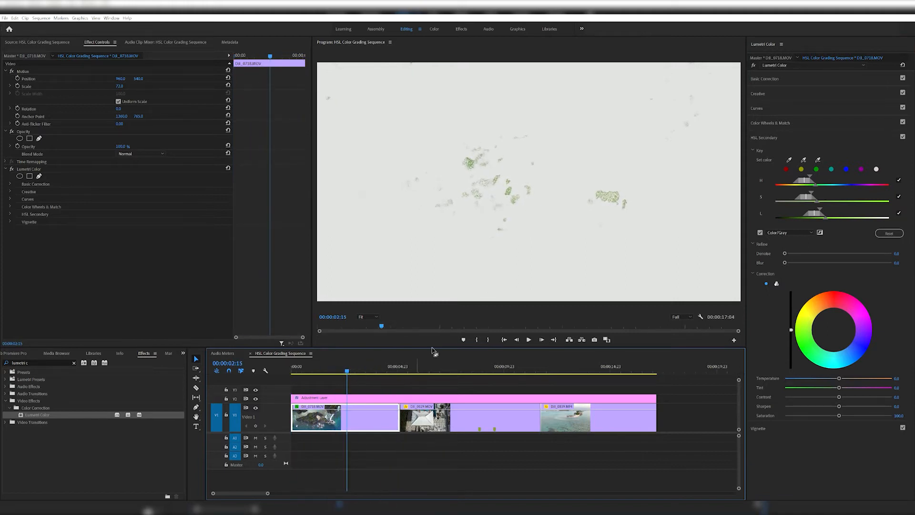
{"action": "left_click", "coordinate": [759, 232]}
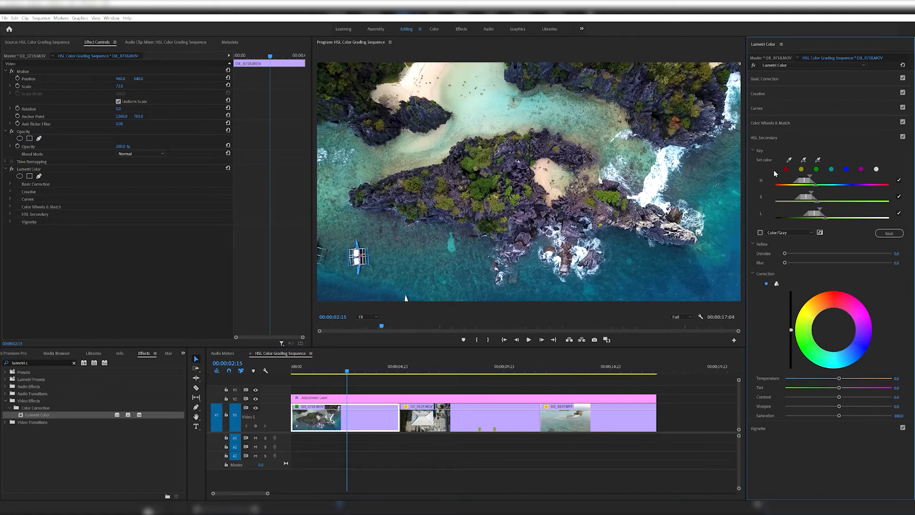
{"action": "left_click", "coordinate": [759, 232]}
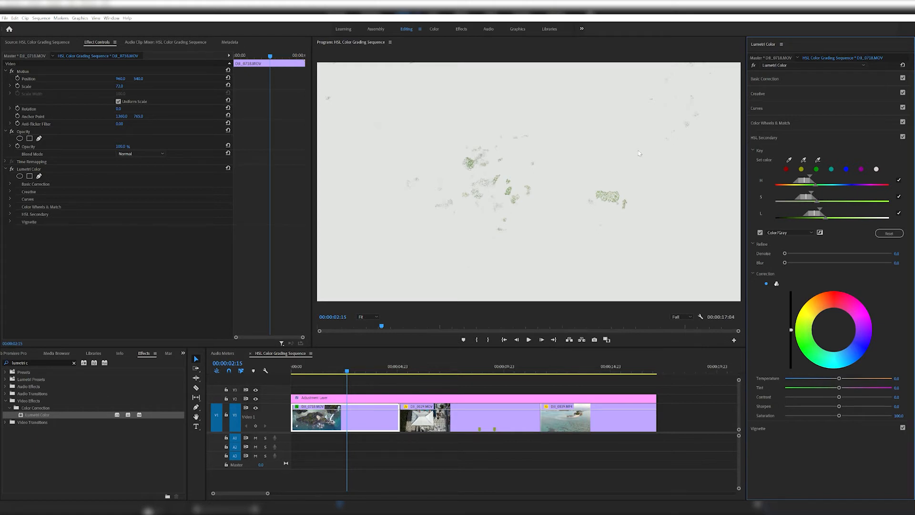
Step: Widen the saturation and luminance ranges of the green foliage key using the Color/Gray mask, leaving the mask preview hidden
{"action": "left_click", "coordinate": [760, 232]}
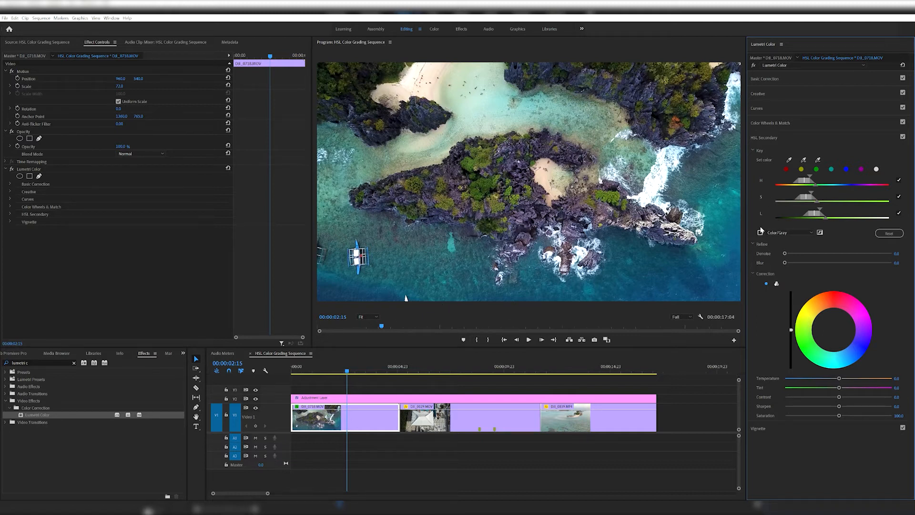
{"action": "left_click", "coordinate": [760, 232]}
{"action": "left_click_drag", "start_coordinate": [818, 198], "coordinate": [844, 214]}
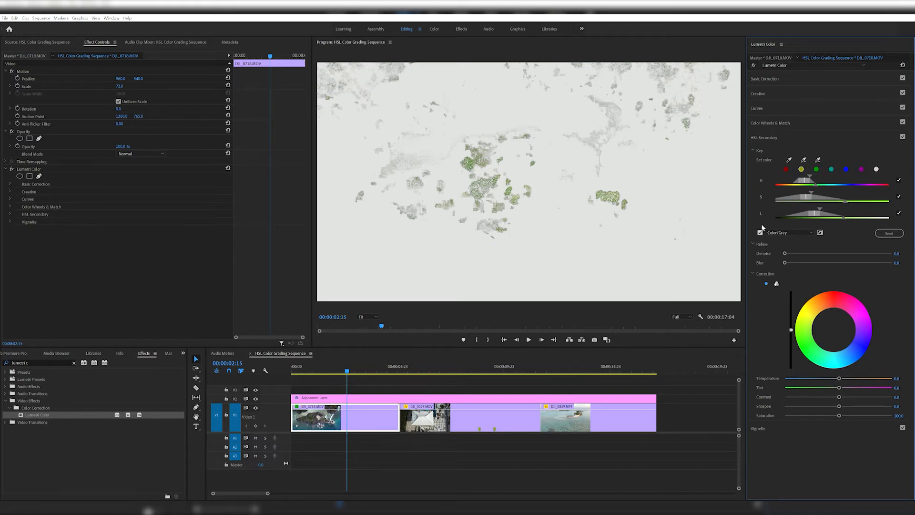
{"action": "left_click", "coordinate": [760, 232]}
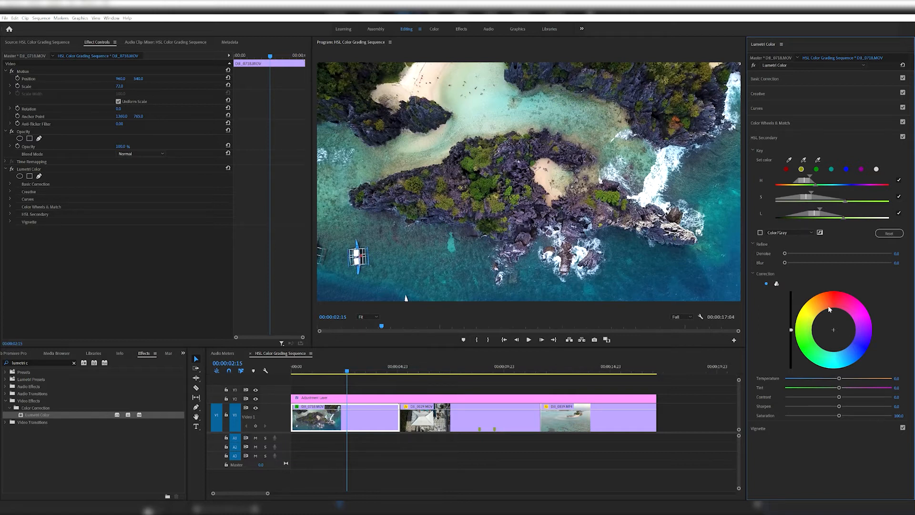
Step: Try shifting the keyed foliage toward orange-red on the correction color wheel and play the island clip to preview it
{"action": "left_click_drag", "start_coordinate": [834, 326], "coordinate": [838, 307]}
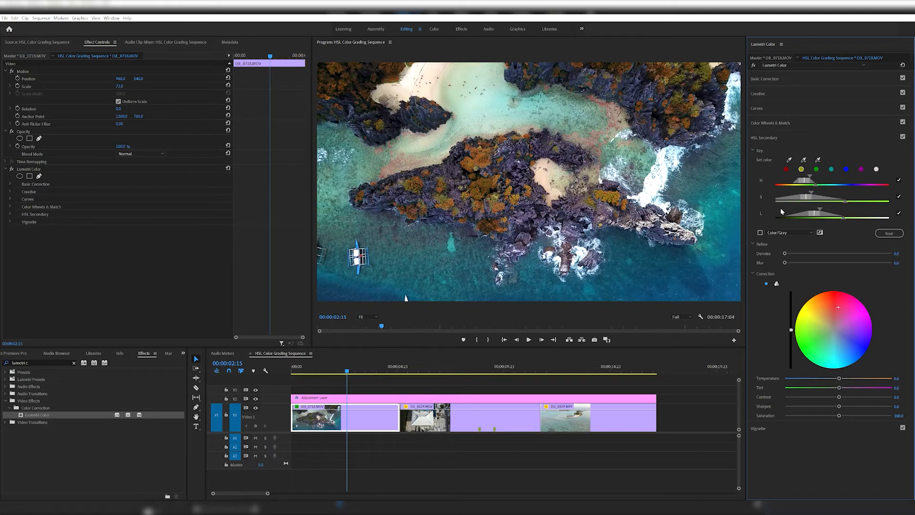
{"action": "left_click", "coordinate": [852, 311]}
{"action": "key", "text": "space"}
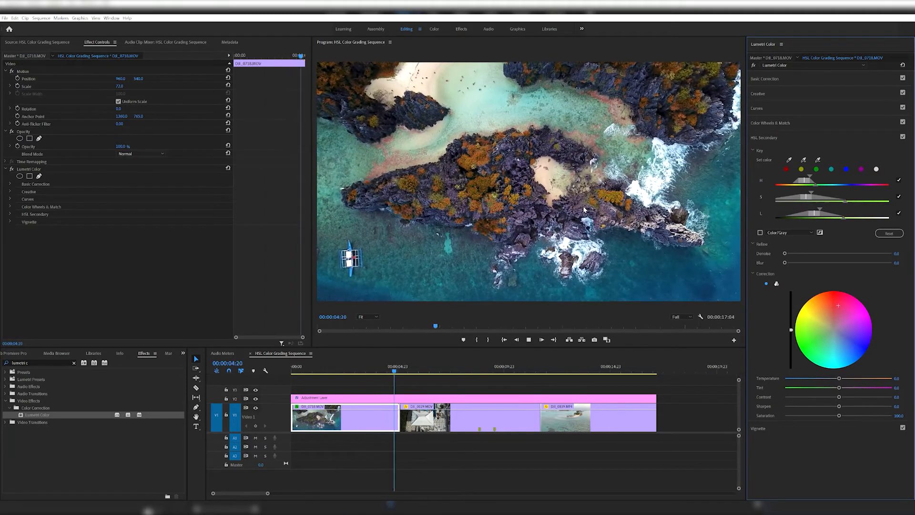
{"action": "key", "text": "space"}
{"action": "left_click", "coordinate": [338, 370]}
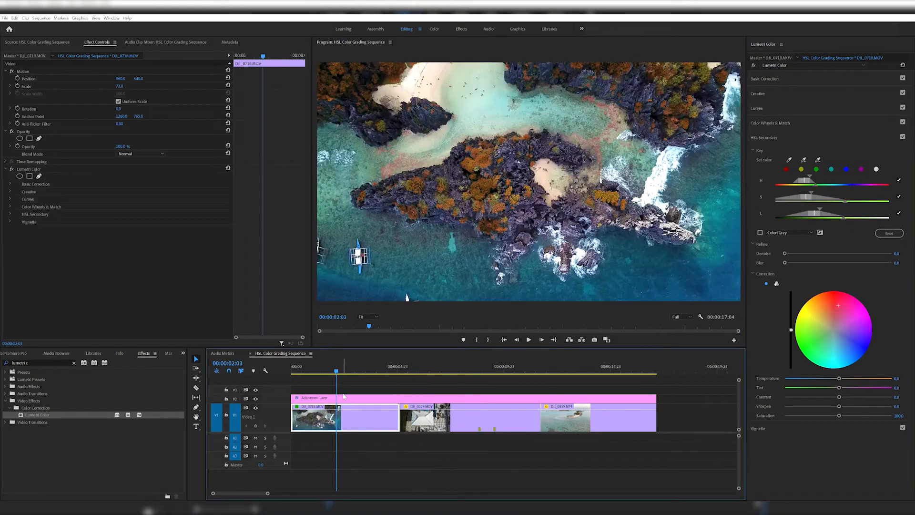
Step: Shift the keyed foliage toward a more vivid green on the correction color wheel and play the island clip to check it
{"action": "left_click_drag", "start_coordinate": [834, 306], "coordinate": [812, 305]}
{"action": "mouse_move", "coordinate": [832, 337]}
{"action": "left_mouse_down"}
{"action": "mouse_move", "coordinate": [810, 343]}
{"action": "mouse_move", "coordinate": [834, 328]}
{"action": "left_mouse_up"}
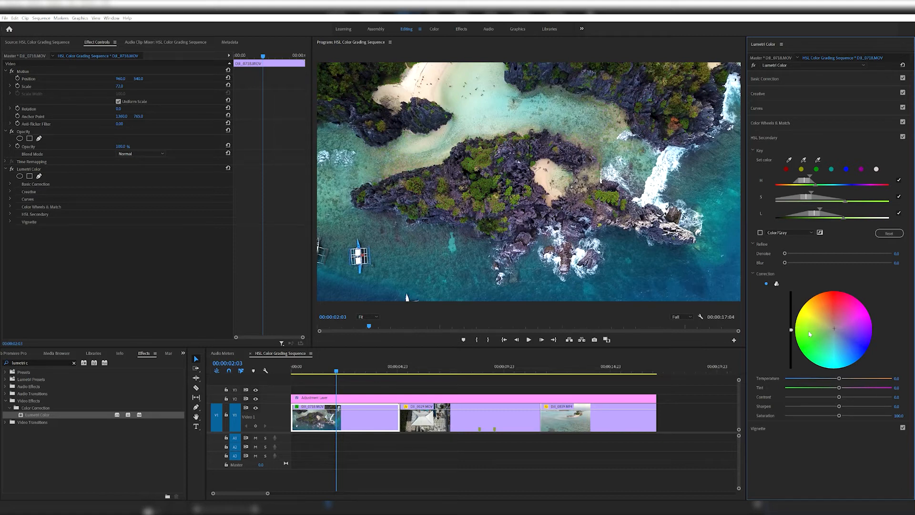
{"action": "left_click_drag", "start_coordinate": [807, 338], "coordinate": [806, 342]}
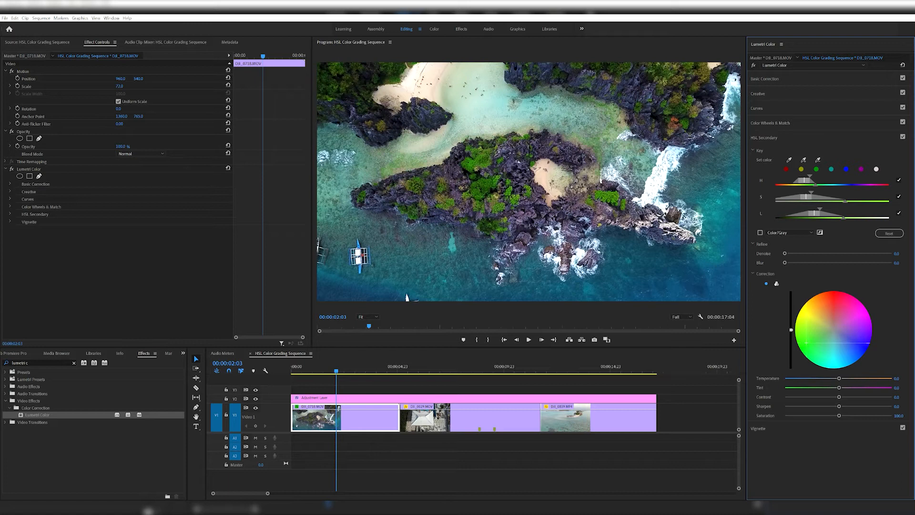
{"action": "key", "text": "space"}
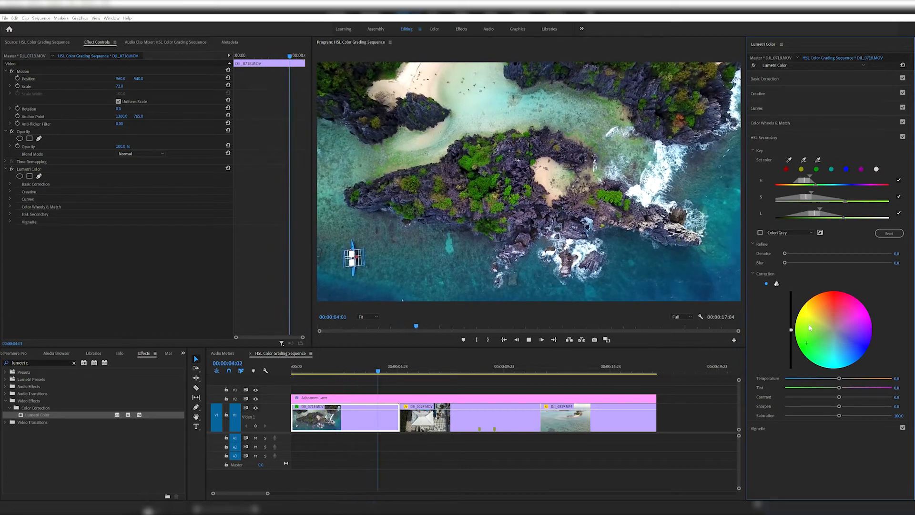
{"action": "key", "text": "space"}
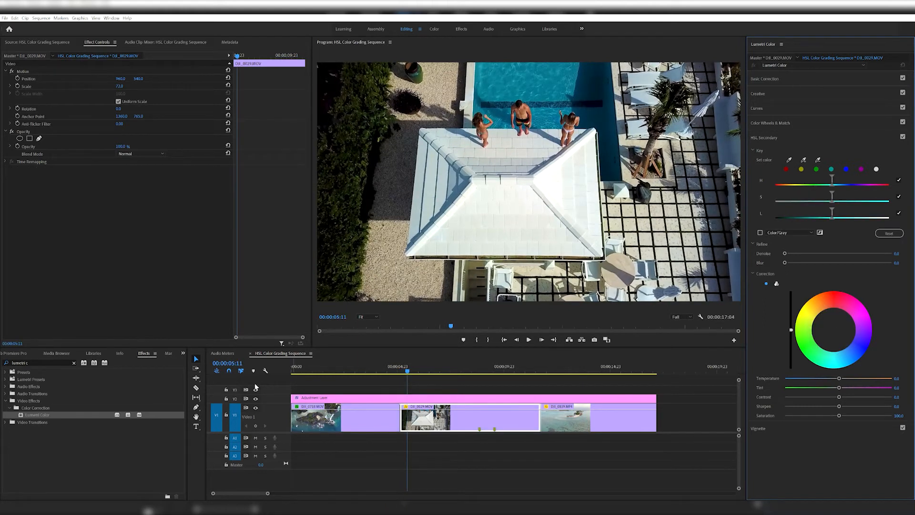
{"action": "left_click", "coordinate": [338, 369]}
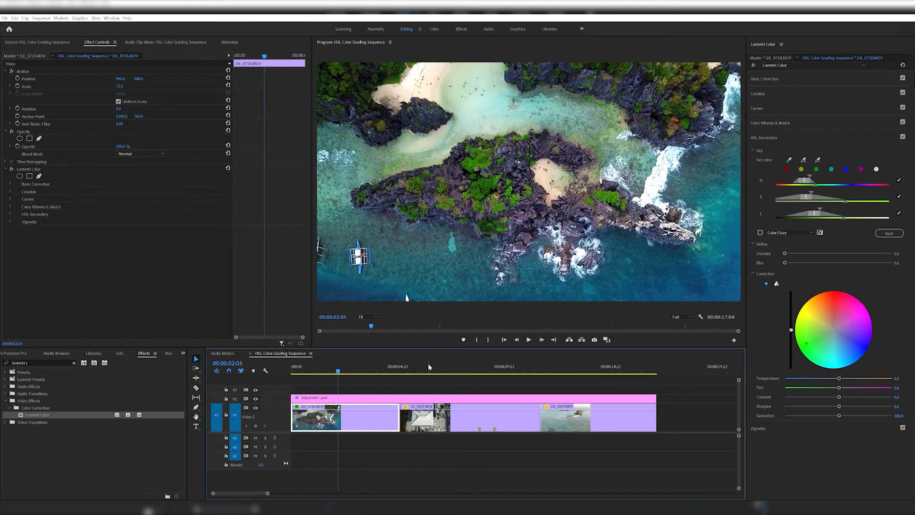
Step: Apply a separate Lumetri Color effect to the second clip, the pool shot, and sample the pool water as its HSL Secondary key color
{"action": "left_click", "coordinate": [456, 370]}
{"action": "left_click_drag", "start_coordinate": [36, 414], "coordinate": [433, 411]}
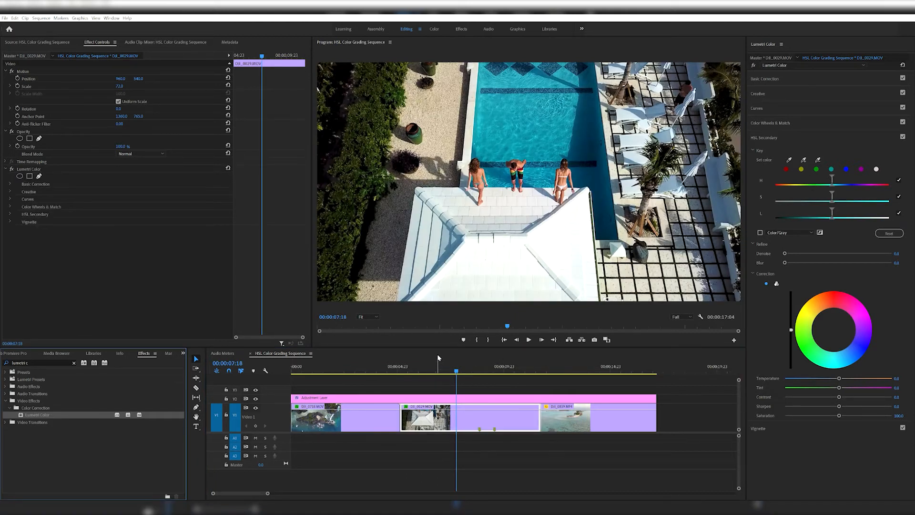
{"action": "left_click", "coordinate": [441, 370]}
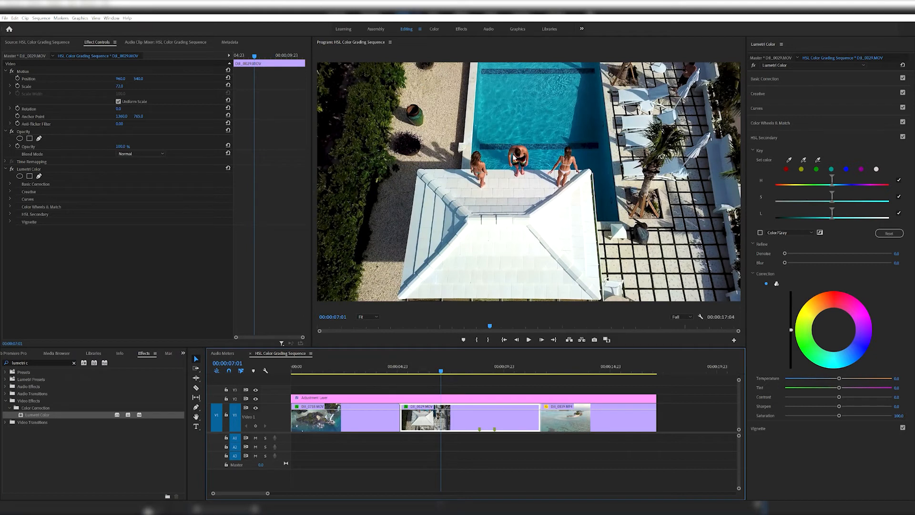
{"action": "left_click", "coordinate": [788, 158]}
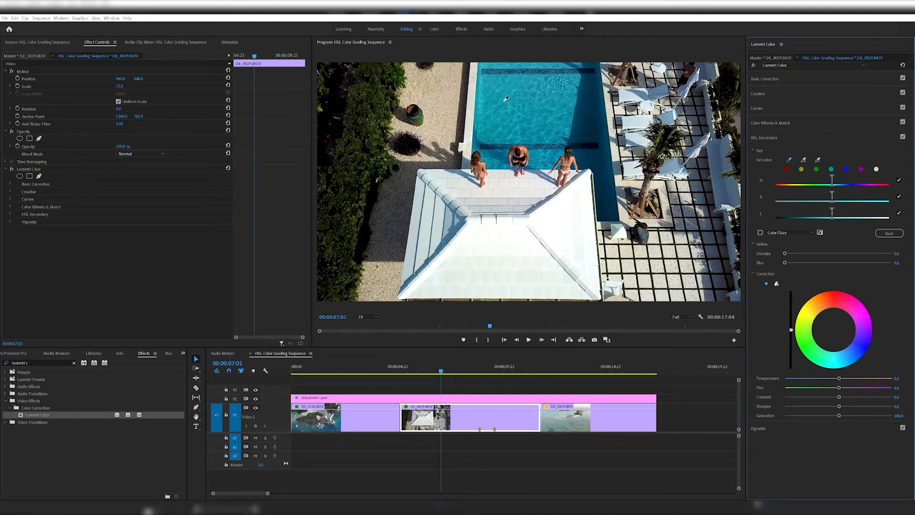
{"action": "left_click", "coordinate": [507, 98]}
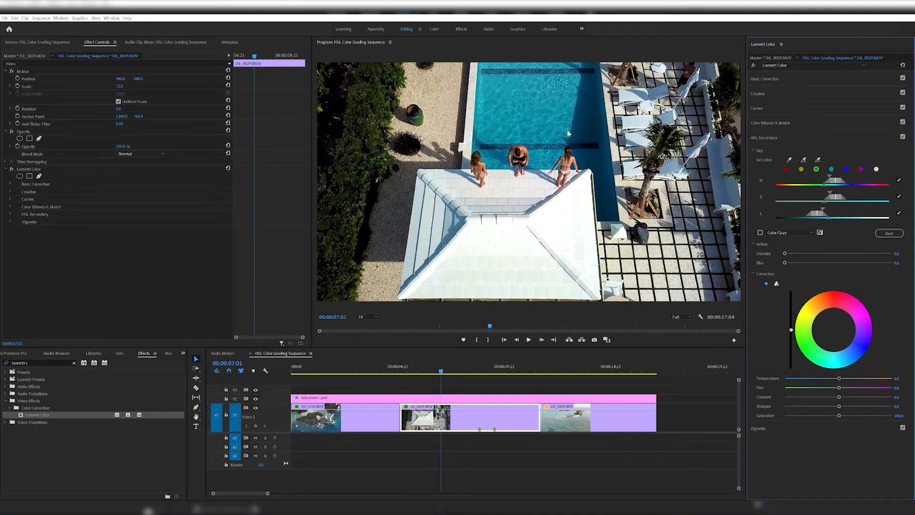
Step: Refine the pool water key by widening its saturation and luminance ranges against the Color/Gray mask, leaving the mask preview hidden
{"action": "left_click", "coordinate": [760, 232]}
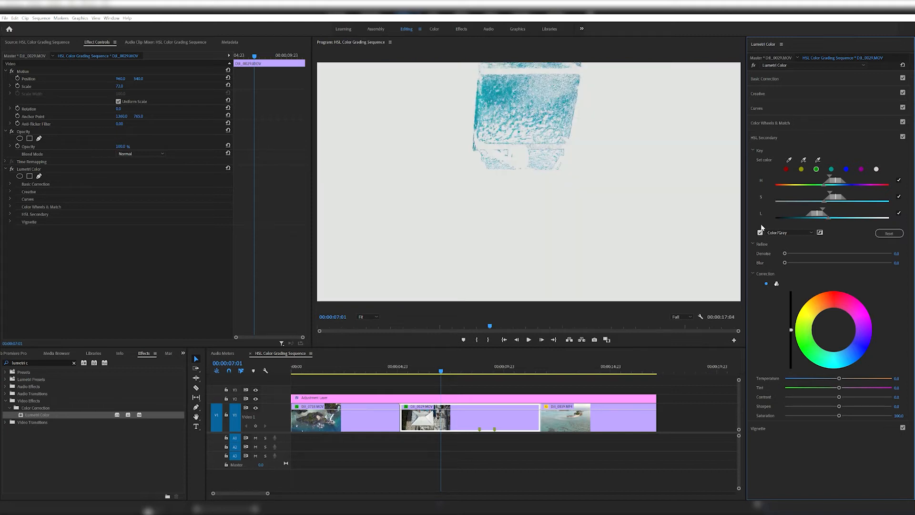
{"action": "left_click_drag", "start_coordinate": [824, 197], "coordinate": [772, 199]}
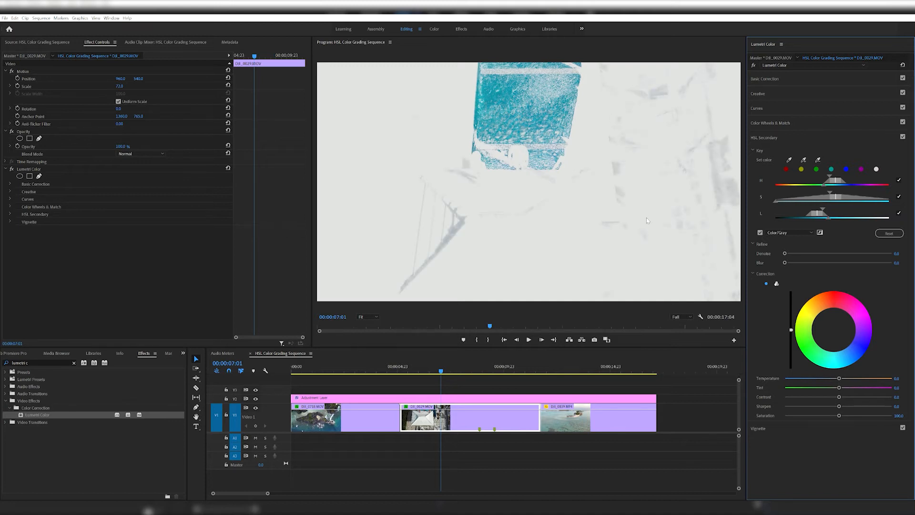
{"action": "left_click", "coordinate": [760, 232]}
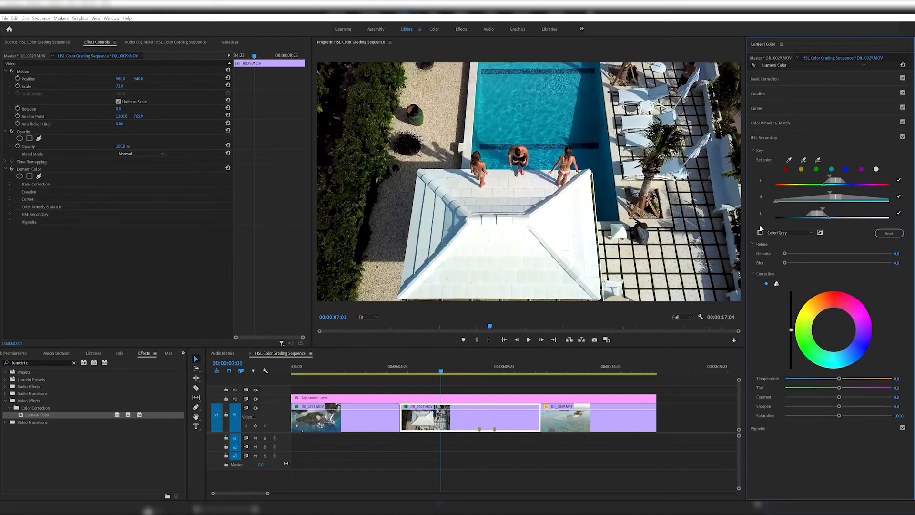
{"action": "left_click", "coordinate": [760, 231]}
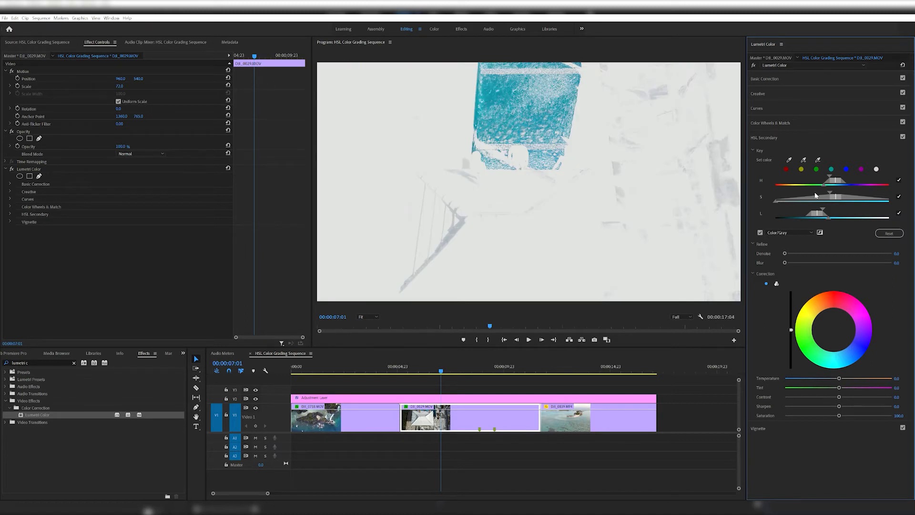
{"action": "left_click_drag", "start_coordinate": [773, 195], "coordinate": [863, 217]}
{"action": "left_click", "coordinate": [760, 231]}
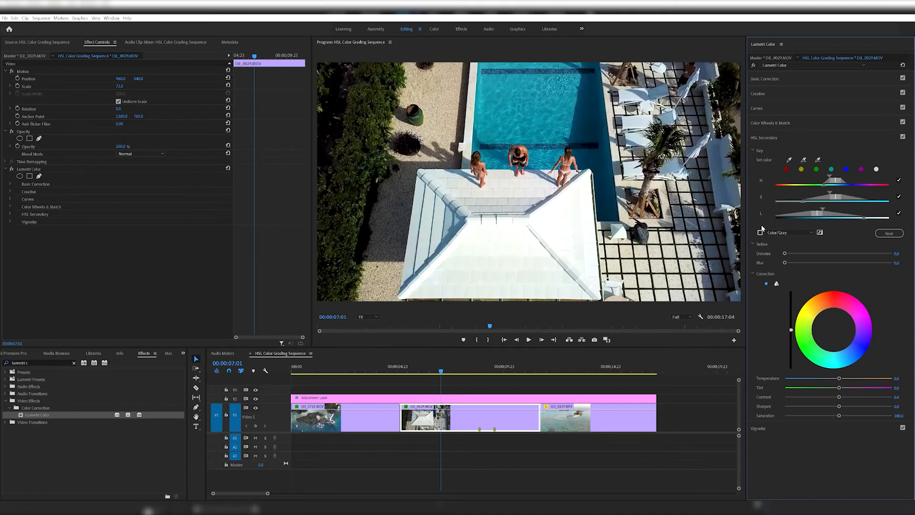
{"action": "left_click", "coordinate": [761, 231]}
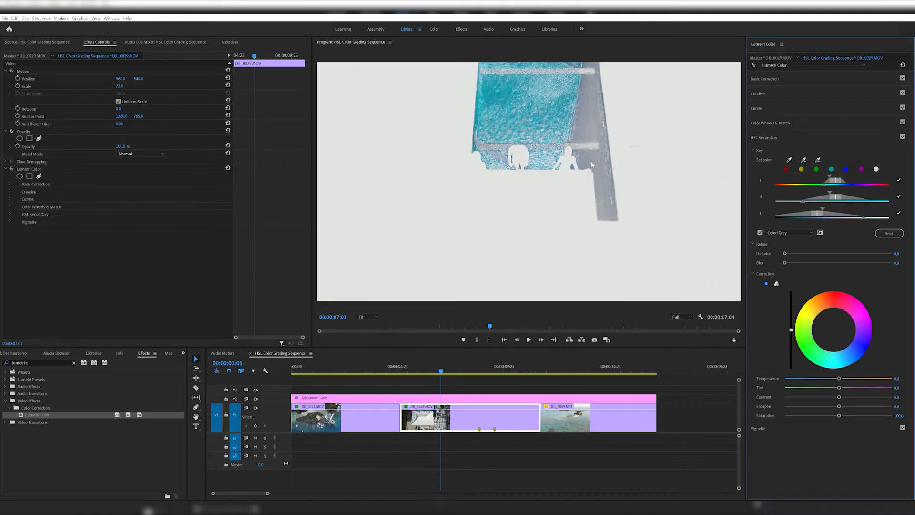
{"action": "left_click_drag", "start_coordinate": [864, 217], "coordinate": [882, 213]}
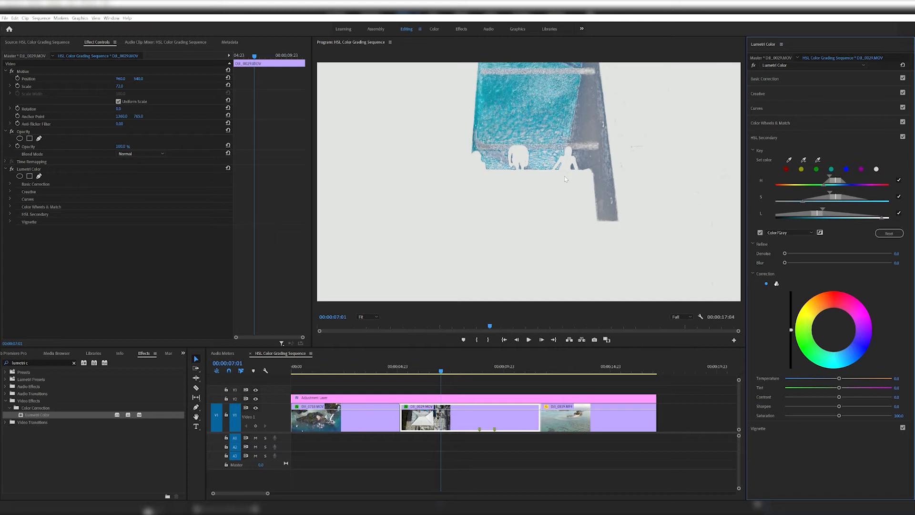
{"action": "left_click_drag", "start_coordinate": [429, 368], "coordinate": [475, 366]}
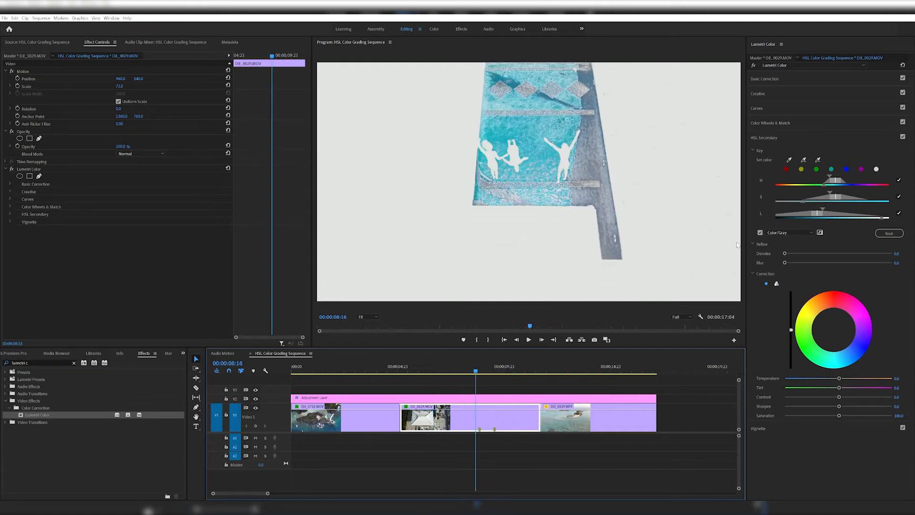
{"action": "left_click", "coordinate": [760, 232]}
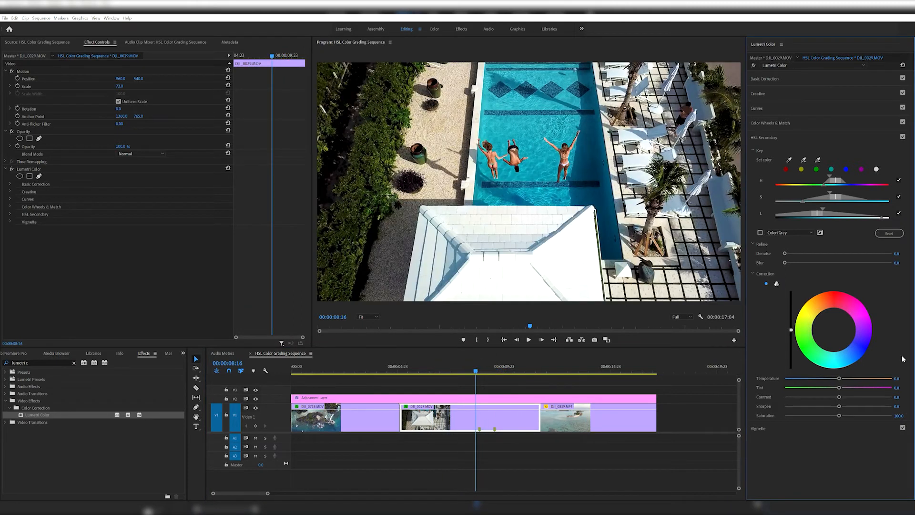
Step: Shift the keyed pool water toward cyan on the correction color wheel
{"action": "left_click_drag", "start_coordinate": [832, 303], "coordinate": [861, 326]}
{"action": "double_click", "coordinate": [838, 324]}
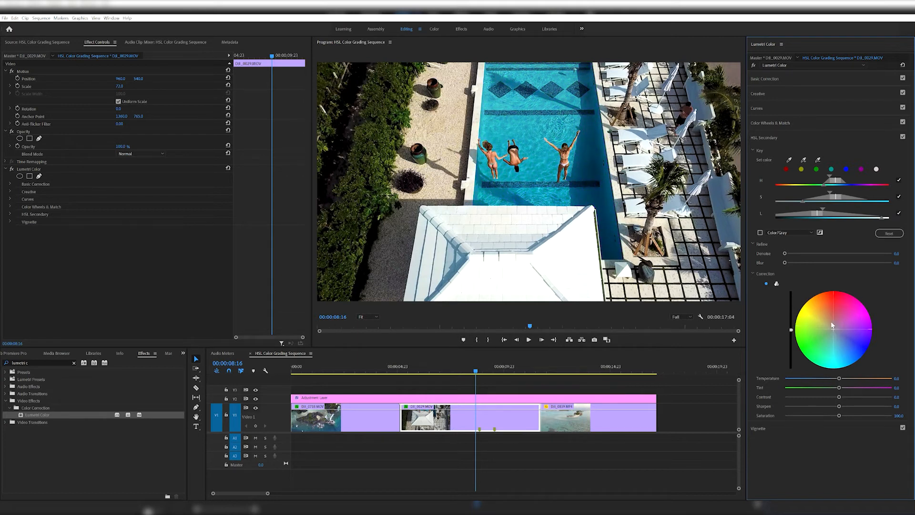
{"action": "left_click", "coordinate": [834, 353]}
{"action": "left_click_drag", "start_coordinate": [835, 352], "coordinate": [835, 362]}
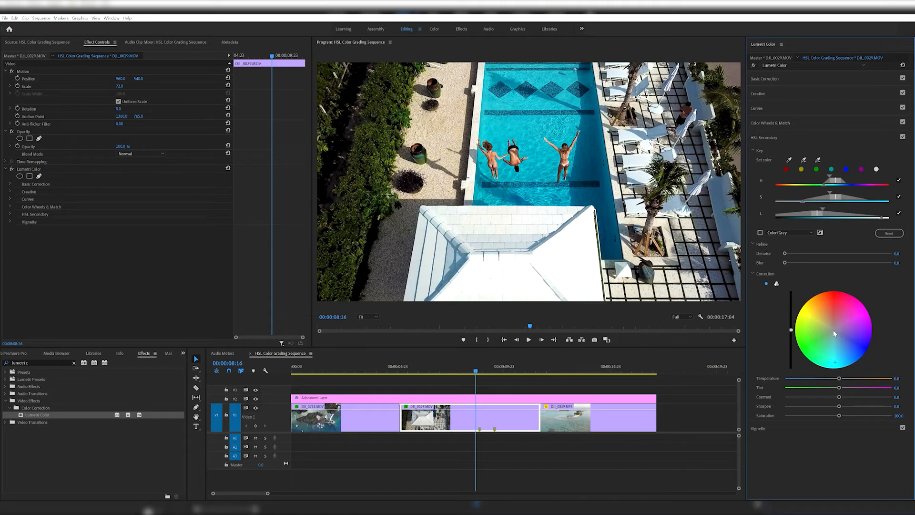
Step: Play back the pool clip and compare the water with its Lumetri Color effect turned off and on
{"action": "key", "text": "space"}
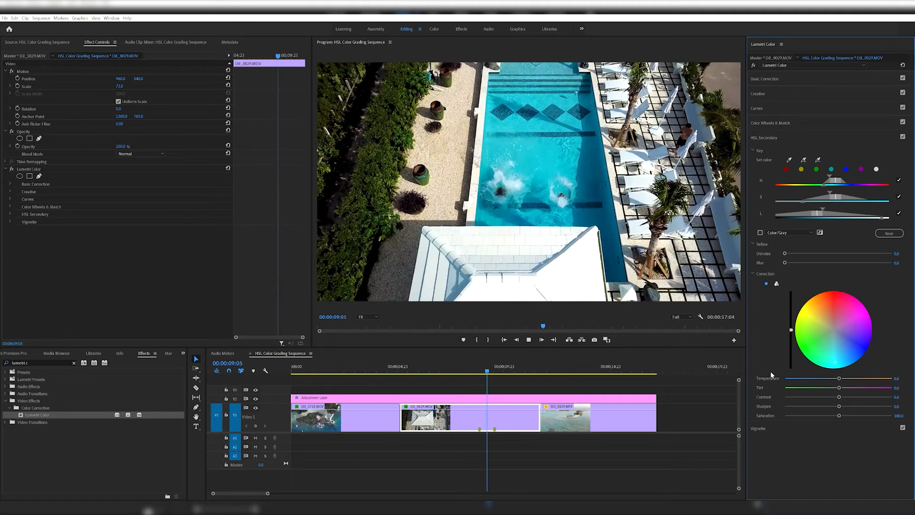
{"action": "key", "text": "space"}
{"action": "left_click", "coordinate": [408, 370]}
{"action": "key", "text": "space"}
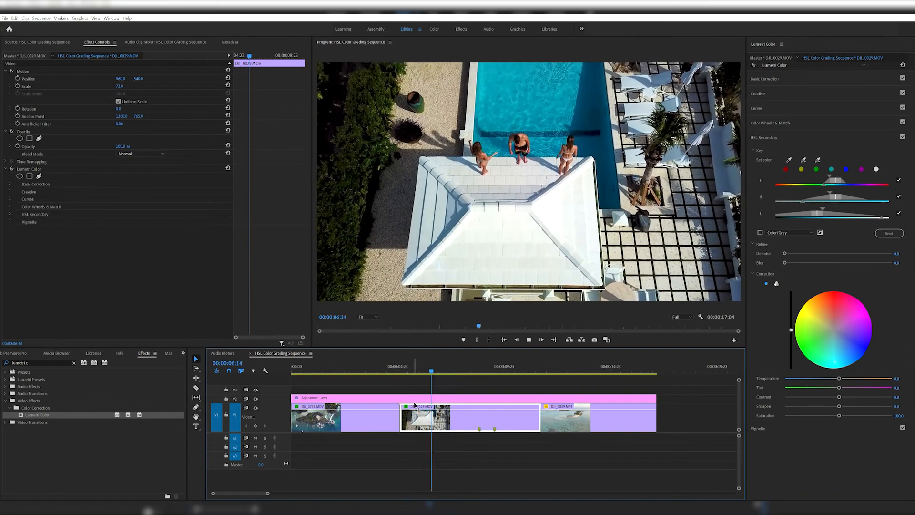
{"action": "key", "text": "space"}
{"action": "left_click", "coordinate": [11, 168]}
{"action": "left_click", "coordinate": [11, 168]}
{"action": "left_click", "coordinate": [11, 167]}
{"action": "left_click", "coordinate": [11, 168]}
Step: Set the pool water correction to Temperature about -97, Tint about 38 and Contrast about 53, and play the clip to check it
{"action": "left_click_drag", "start_coordinate": [838, 377], "coordinate": [858, 379]}
{"action": "left_click", "coordinate": [830, 386]}
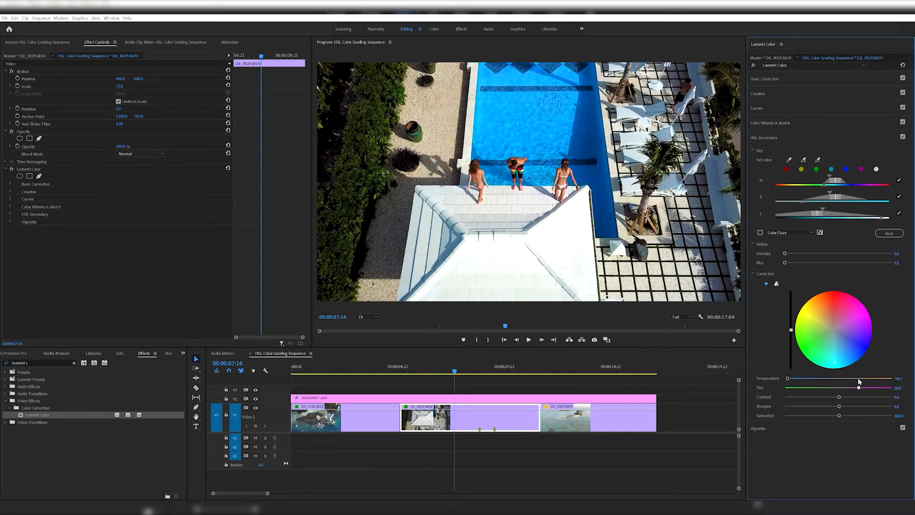
{"action": "left_click", "coordinate": [866, 396]}
{"action": "key", "text": "space"}
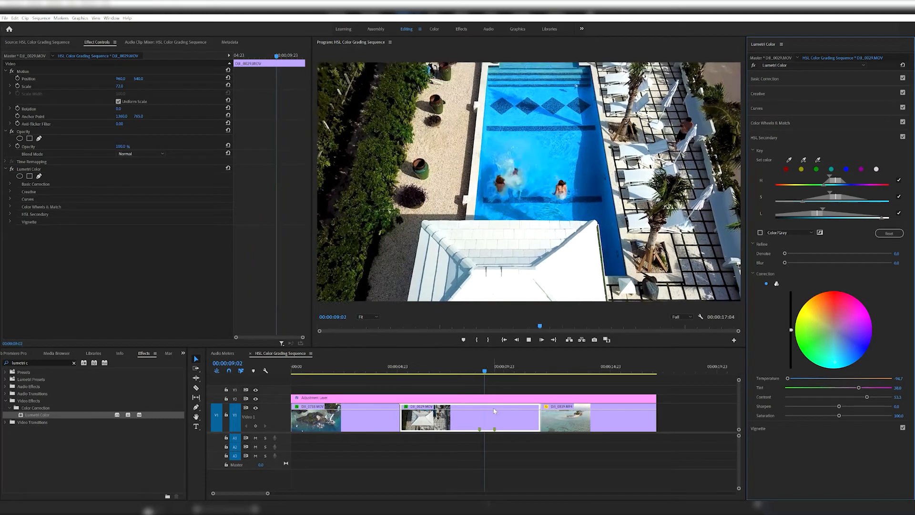
{"action": "key", "text": "space"}
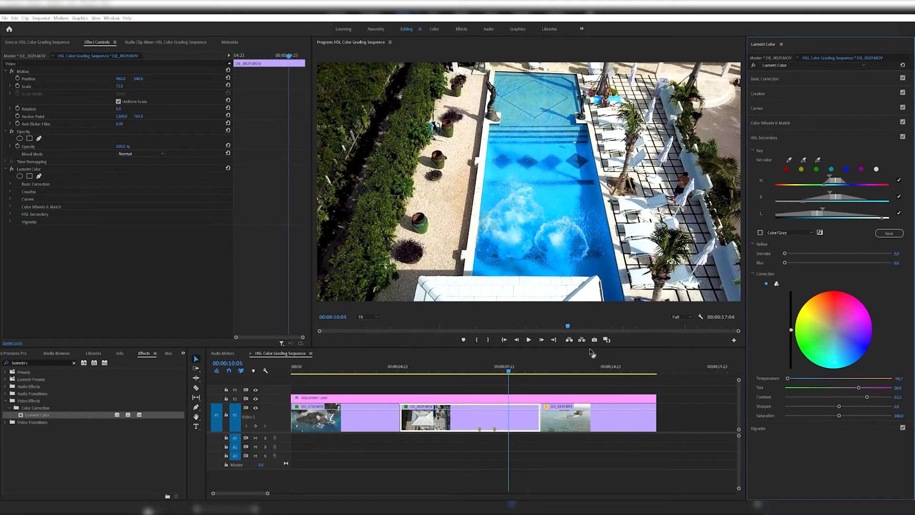
Step: Enlarge the Program monitor area at 75% zoom and apply a separate Lumetri Color effect to the third clip, the lagoon island shot
{"action": "left_click", "coordinate": [580, 366]}
{"action": "left_click", "coordinate": [591, 415]}
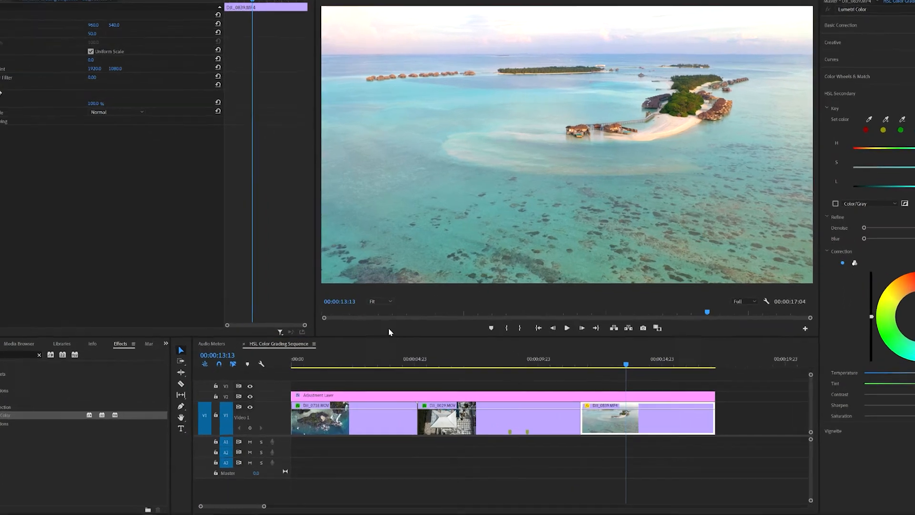
{"action": "left_click", "coordinate": [376, 342]}
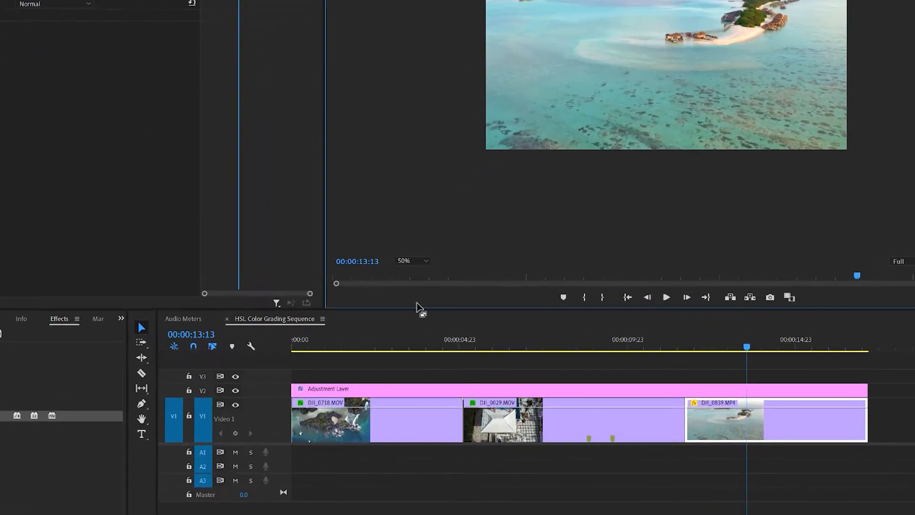
{"action": "left_click", "coordinate": [435, 233]}
{"action": "left_click", "coordinate": [428, 289]}
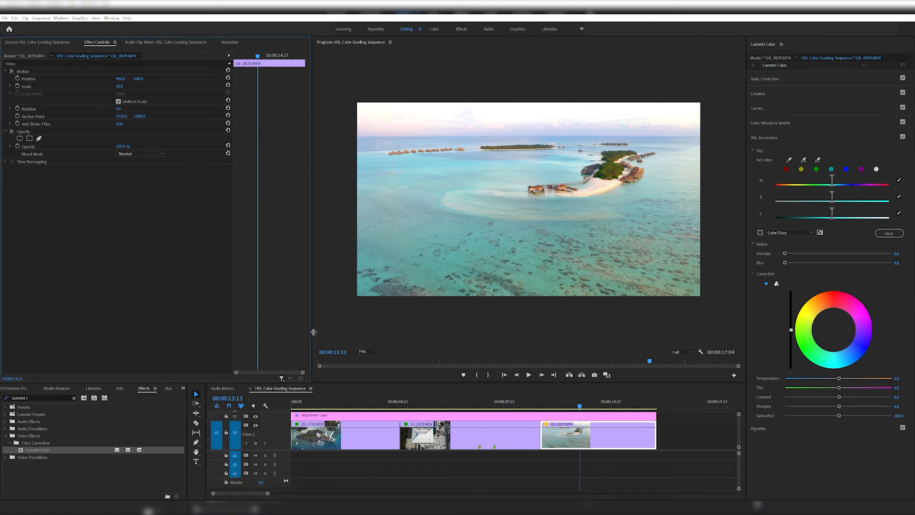
{"action": "left_click_drag", "start_coordinate": [310, 332], "coordinate": [260, 336]}
{"action": "left_click_drag", "start_coordinate": [30, 449], "coordinate": [584, 441]}
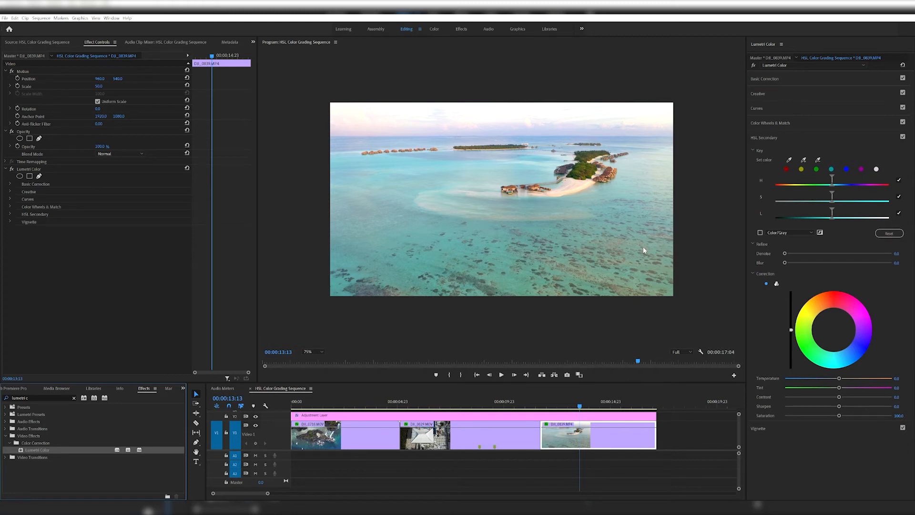
Step: Sample the turquoise lagoon water below the horizon as the HSL Secondary key color and preview the key as Color/Gray
{"action": "left_click", "coordinate": [788, 160]}
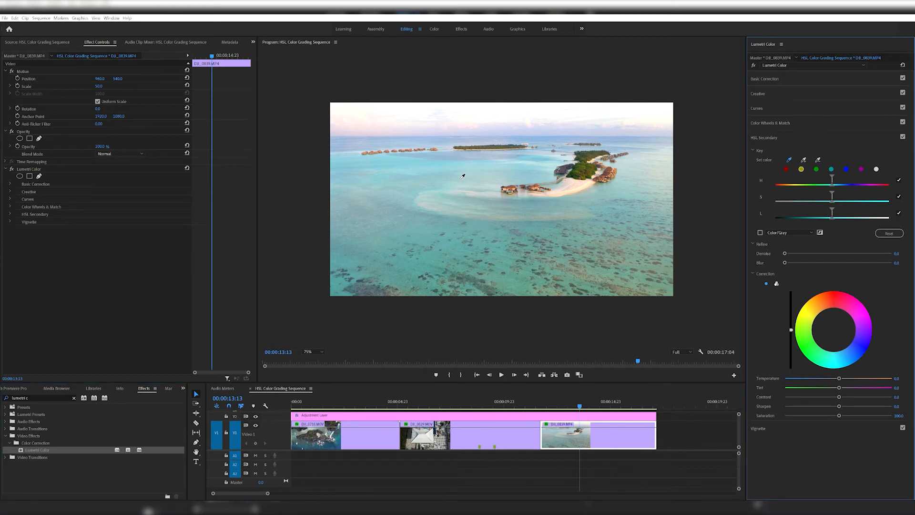
{"action": "left_click", "coordinate": [442, 160]}
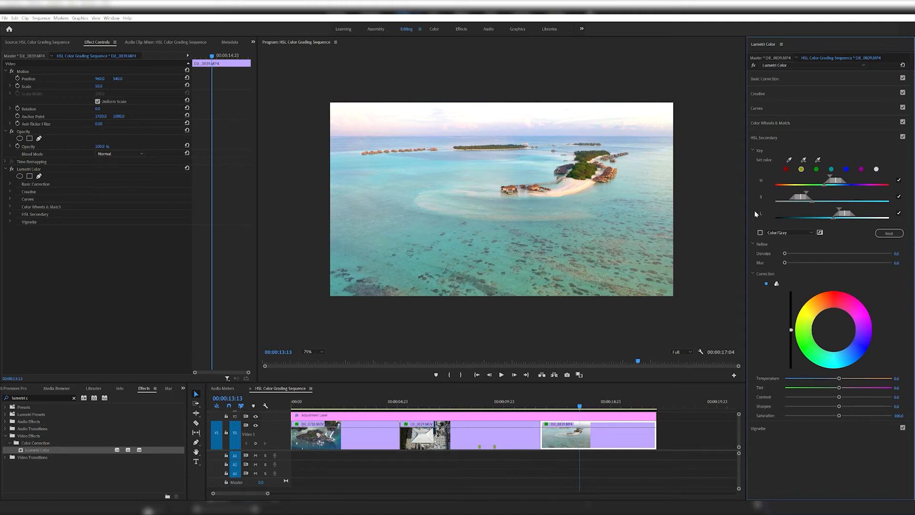
{"action": "left_click", "coordinate": [760, 232]}
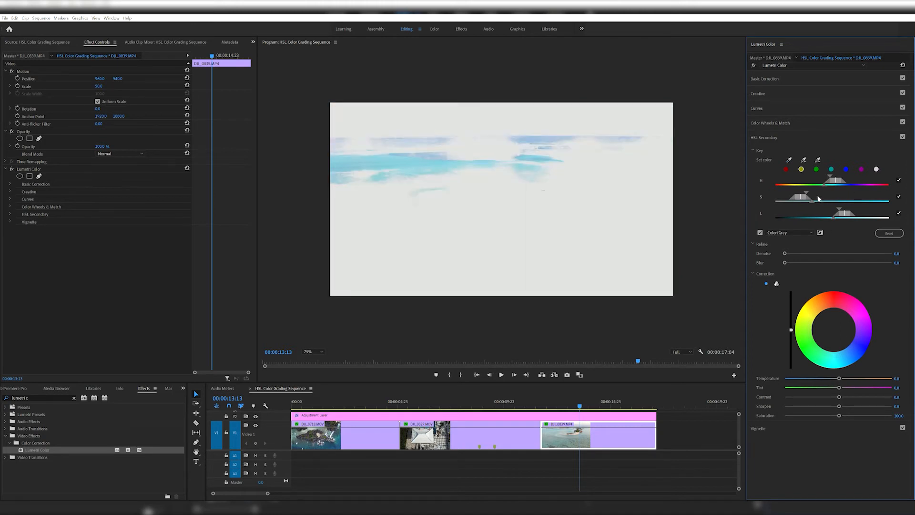
Step: Widen the key's hue, saturation and lightness ranges to cover the whole lagoon, checking the selection in the Color/Gray preview
{"action": "left_click_drag", "start_coordinate": [814, 199], "coordinate": [776, 218]}
{"action": "left_click", "coordinate": [759, 232]}
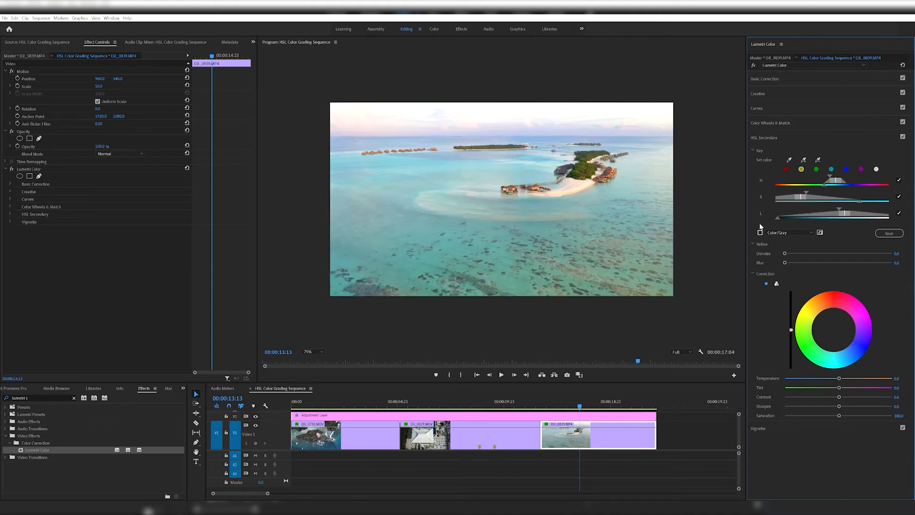
{"action": "left_click", "coordinate": [760, 231]}
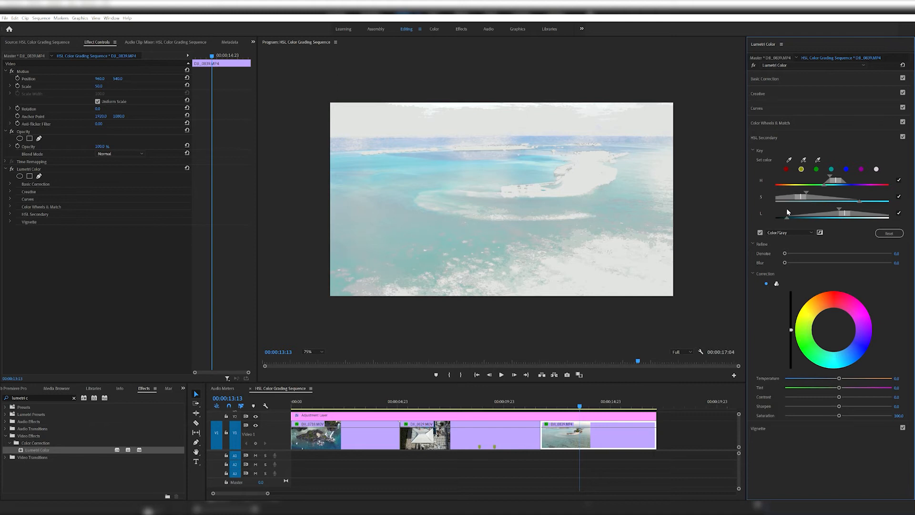
{"action": "left_click_drag", "start_coordinate": [787, 213], "coordinate": [807, 184]}
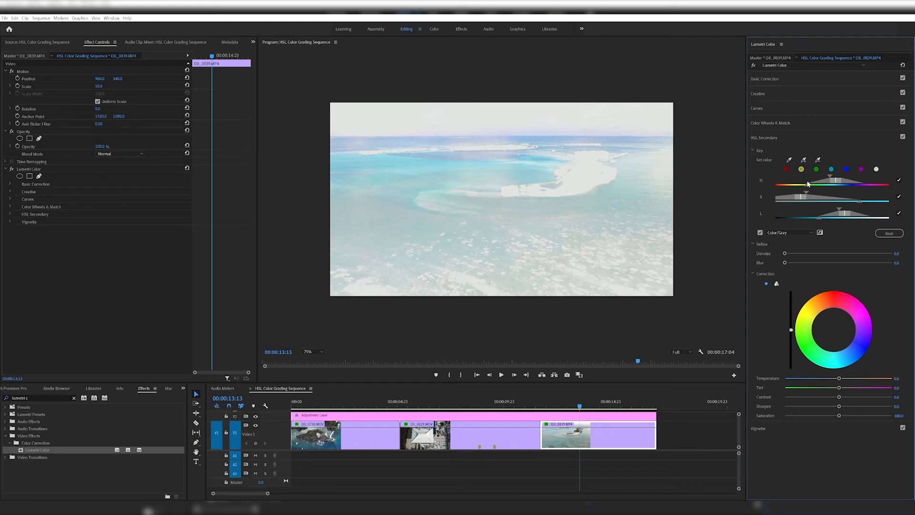
{"action": "left_click", "coordinate": [760, 232]}
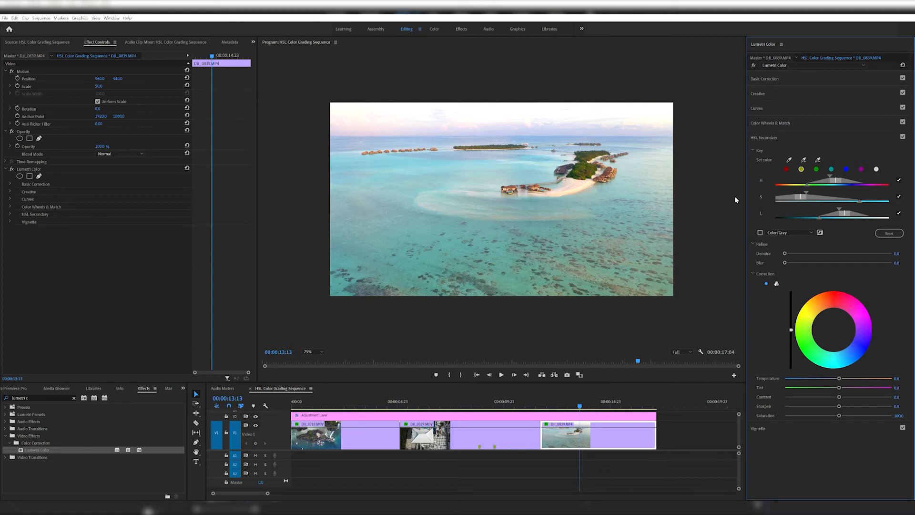
{"action": "left_click", "coordinate": [760, 231]}
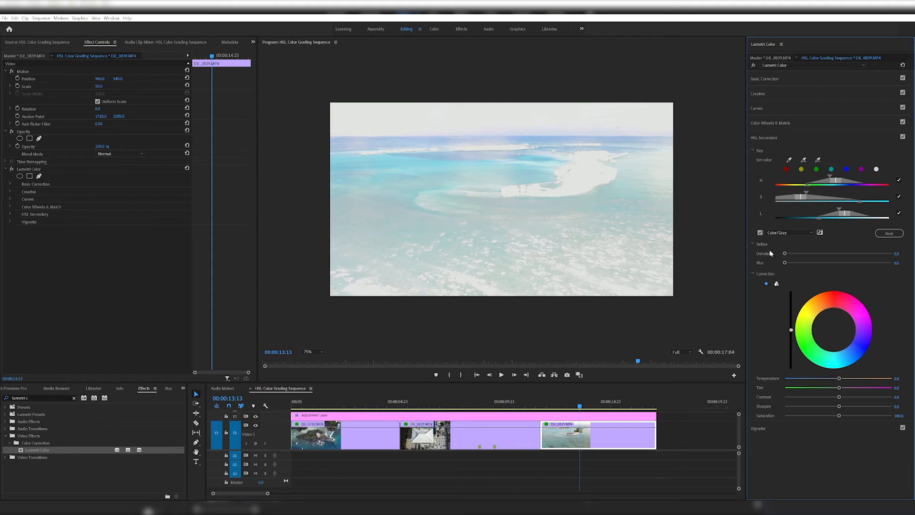
{"action": "left_click", "coordinate": [761, 232]}
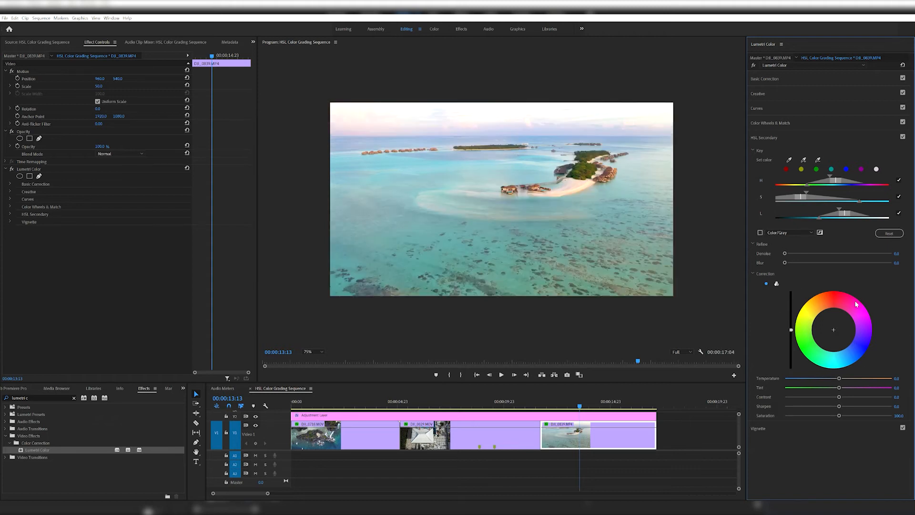
Step: Shift the keyed lagoon water toward cyan and set its correction to Temperature about -24 and Tint about -19
{"action": "left_click", "coordinate": [839, 357]}
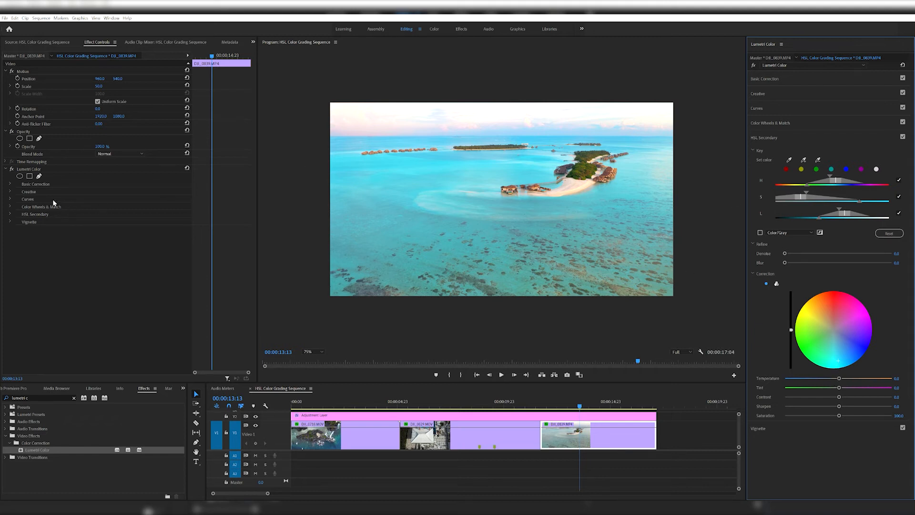
{"action": "left_click", "coordinate": [11, 162]}
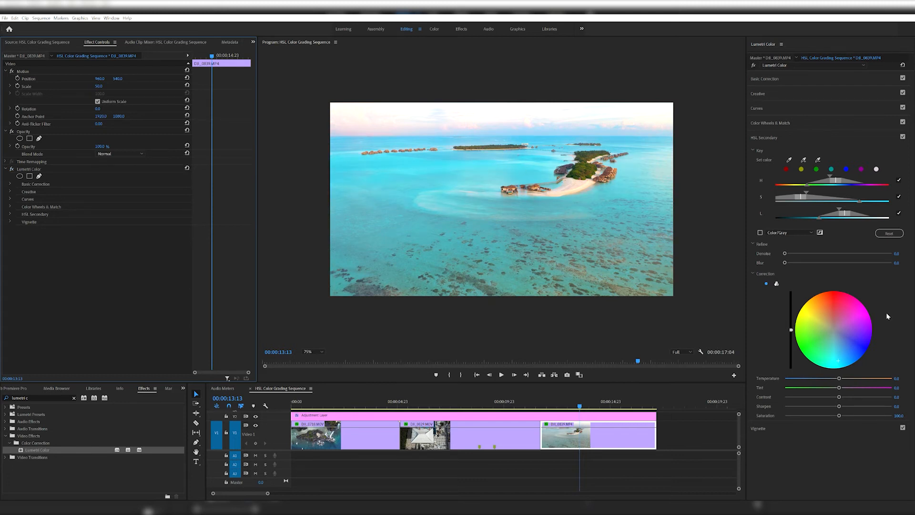
{"action": "mouse_move", "coordinate": [838, 378]}
{"action": "left_mouse_down"}
{"action": "mouse_move", "coordinate": [825, 377]}
{"action": "mouse_move", "coordinate": [828, 387]}
{"action": "left_mouse_up"}
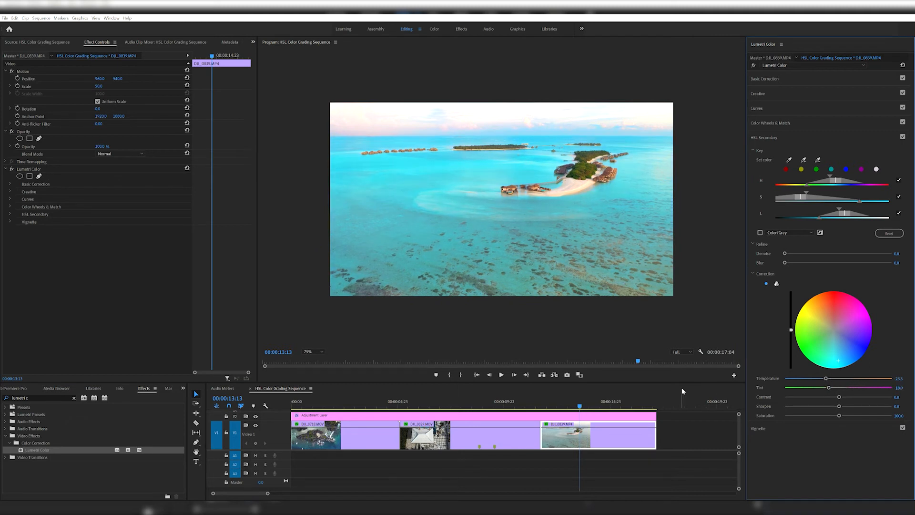
Step: Compare the lagoon shot with the adjustment layer track and the clip's Lumetri Color effect turned off and on
{"action": "left_click", "coordinate": [256, 416]}
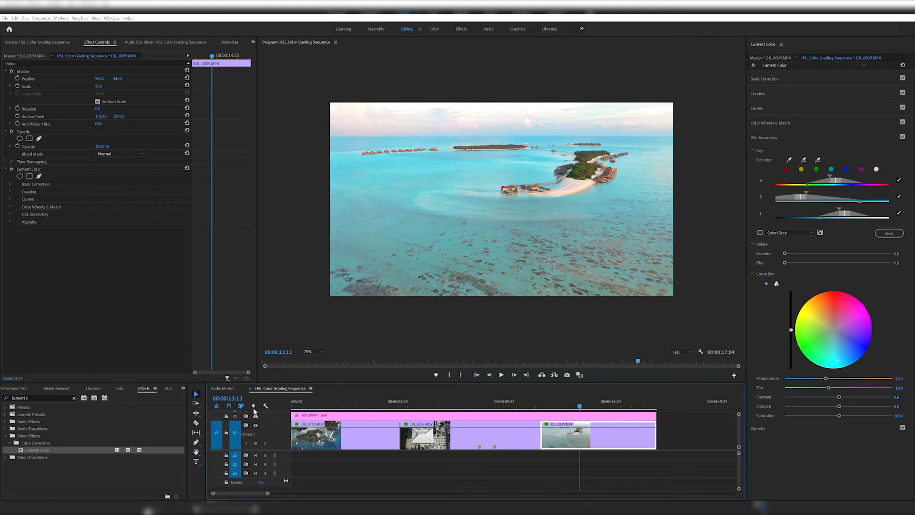
{"action": "left_click", "coordinate": [12, 168]}
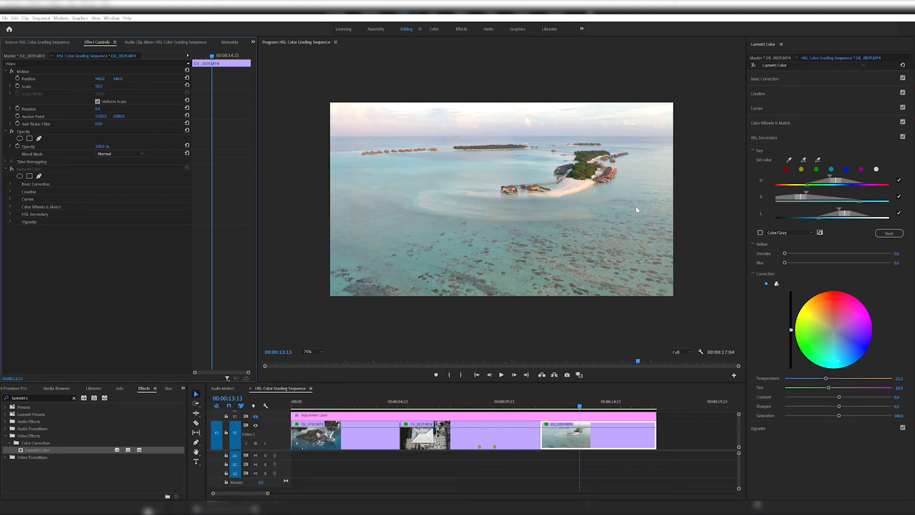
{"action": "left_click", "coordinate": [255, 416]}
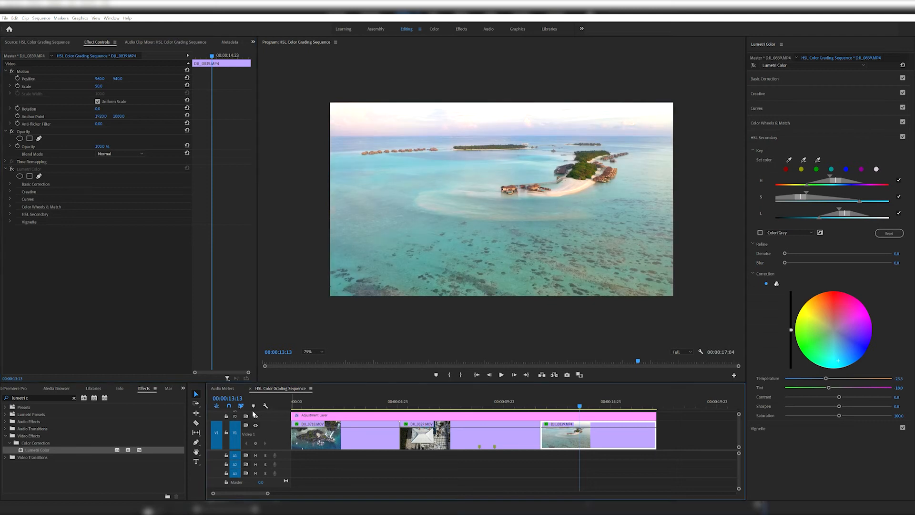
{"action": "left_click", "coordinate": [12, 169]}
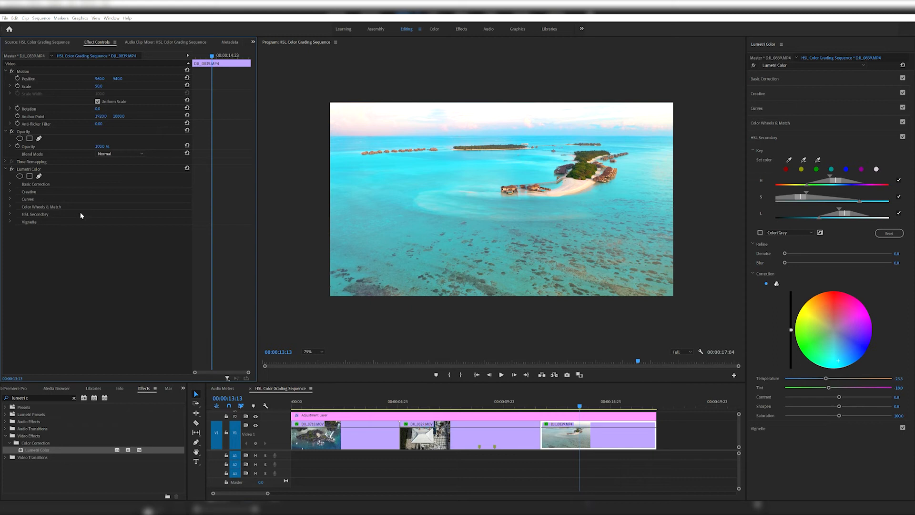
Step: Apply a second Lumetri Color effect to the lagoon clip and select it in the clip's effect list
{"action": "left_click", "coordinate": [616, 433]}
{"action": "left_click_drag", "start_coordinate": [47, 446], "coordinate": [622, 437]}
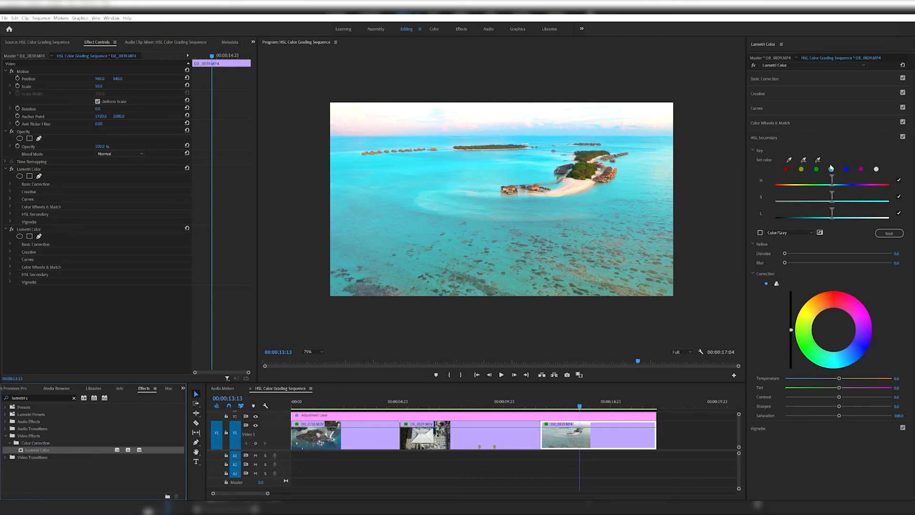
{"action": "left_click", "coordinate": [29, 169]}
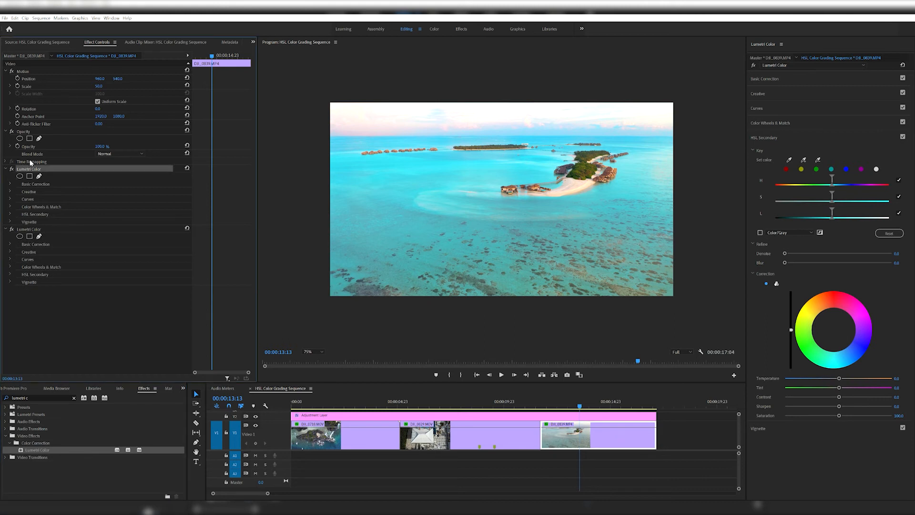
{"action": "left_click", "coordinate": [29, 228]}
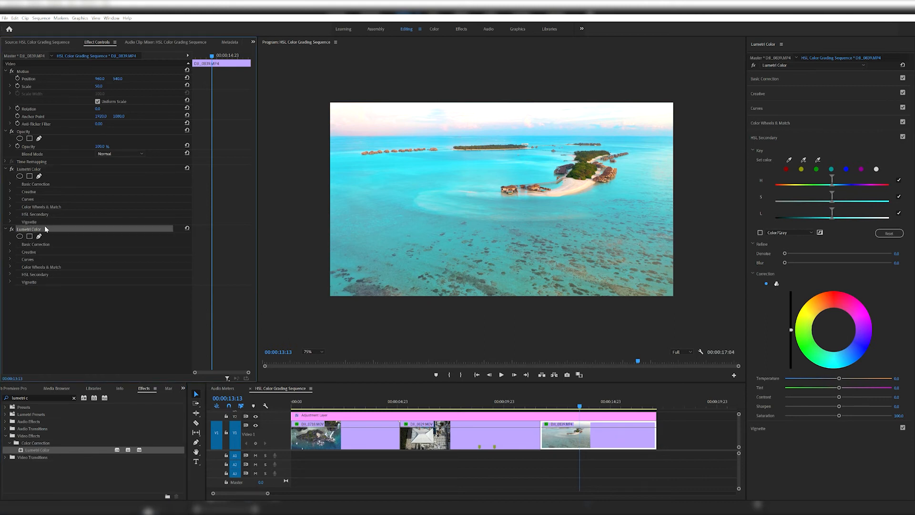
{"action": "left_click", "coordinate": [31, 167]}
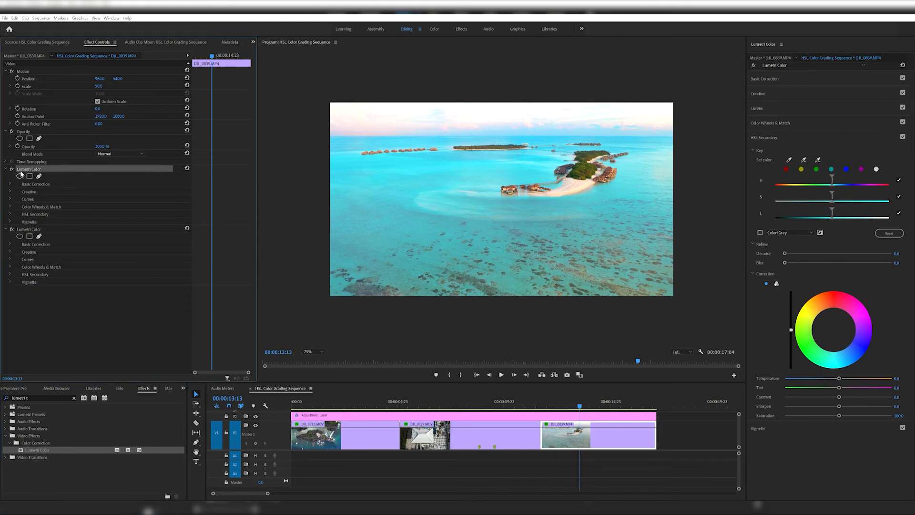
{"action": "left_click", "coordinate": [35, 226]}
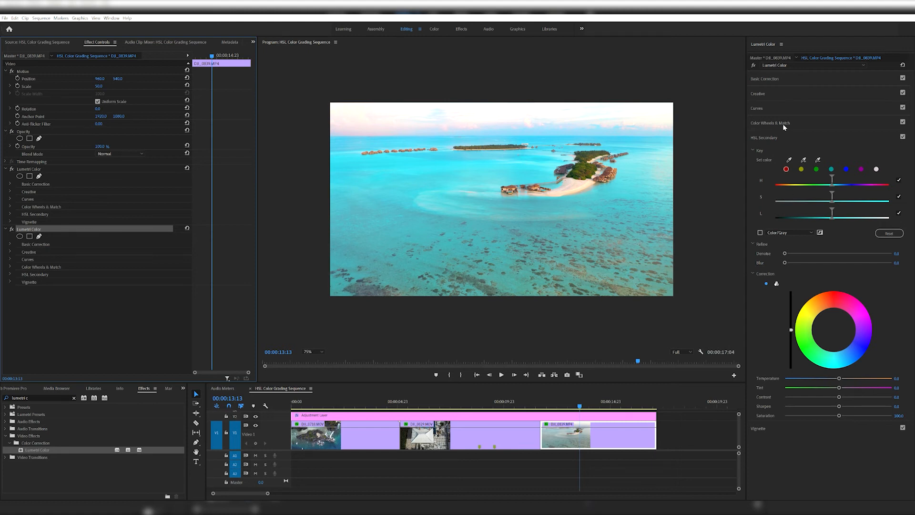
Step: Warm the lagoon shot with Temperature about 40 and Tint about 22 in the second effect's Basic Correction
{"action": "left_click", "coordinate": [798, 93]}
{"action": "left_click", "coordinate": [799, 79]}
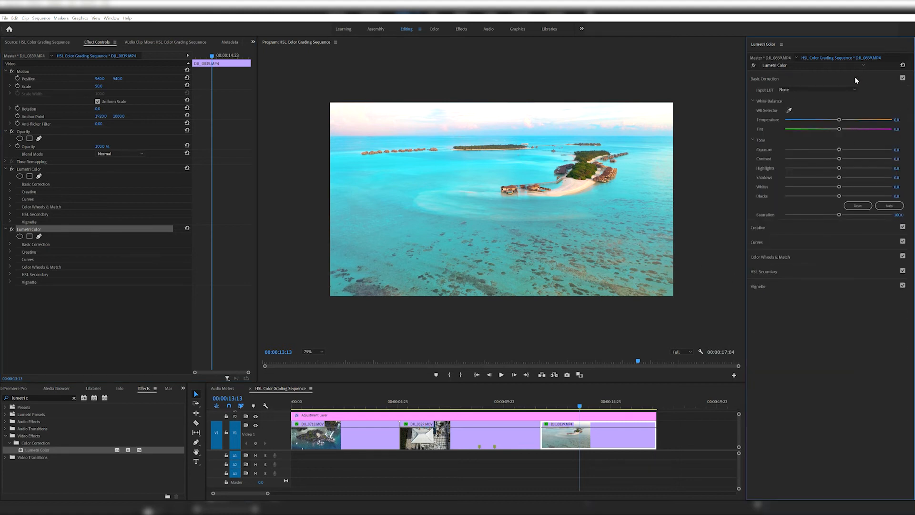
{"action": "left_click", "coordinate": [860, 118]}
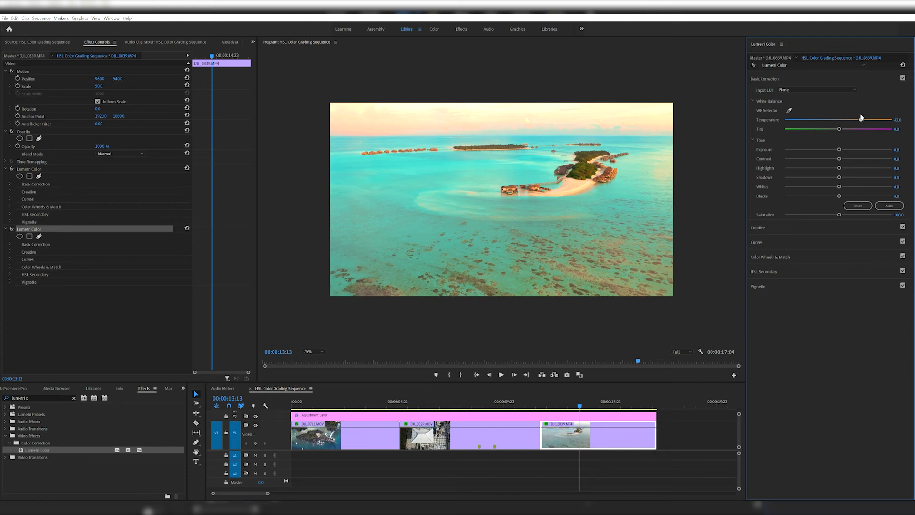
{"action": "left_click", "coordinate": [855, 126]}
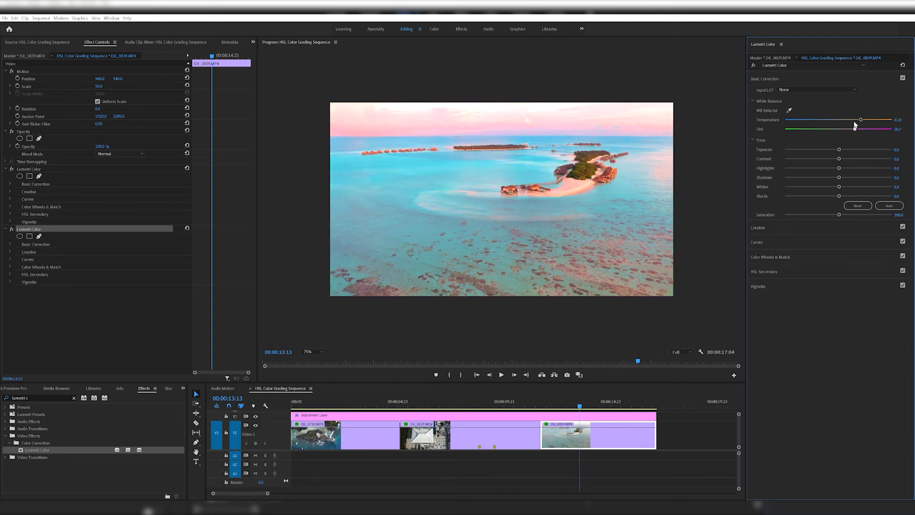
{"action": "left_click", "coordinate": [846, 127]}
{"action": "left_click", "coordinate": [873, 119]}
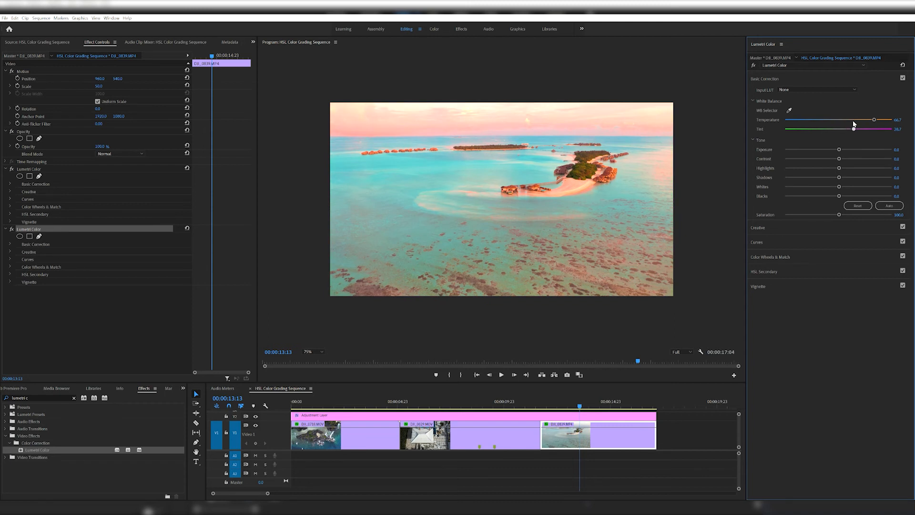
{"action": "left_click", "coordinate": [859, 119]}
{"action": "left_click", "coordinate": [850, 128]}
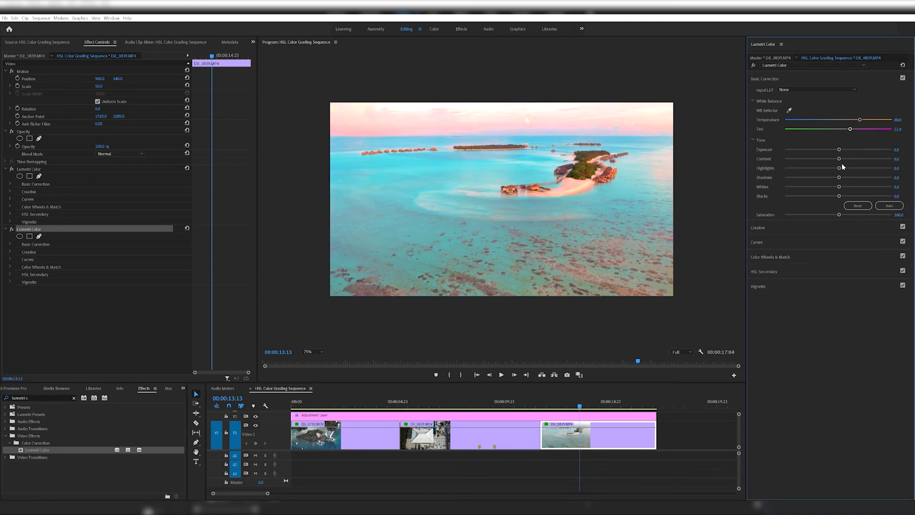
Step: Set the second effect to Saturation about 134, Tint about 16, Highlights about -55 and Creative Vibrance about 29
{"action": "left_click", "coordinate": [856, 214]}
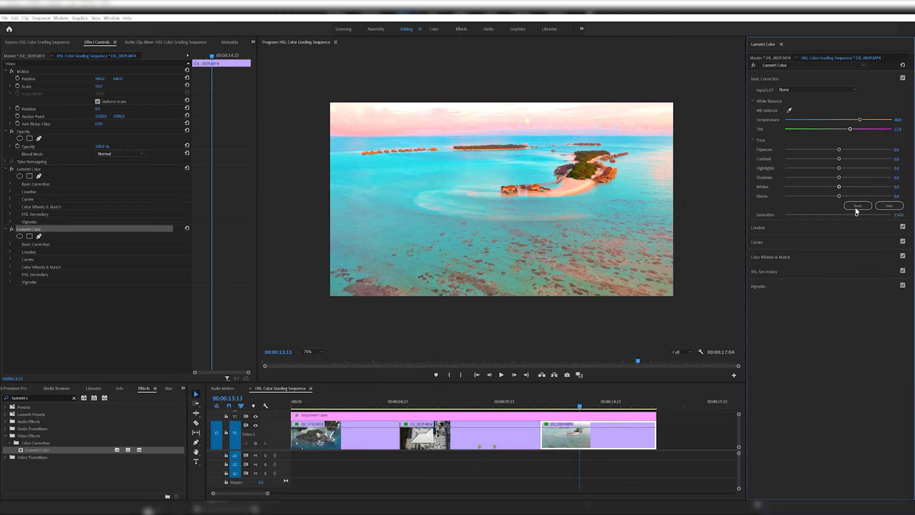
{"action": "left_click", "coordinate": [847, 128]}
{"action": "left_click", "coordinate": [809, 168]}
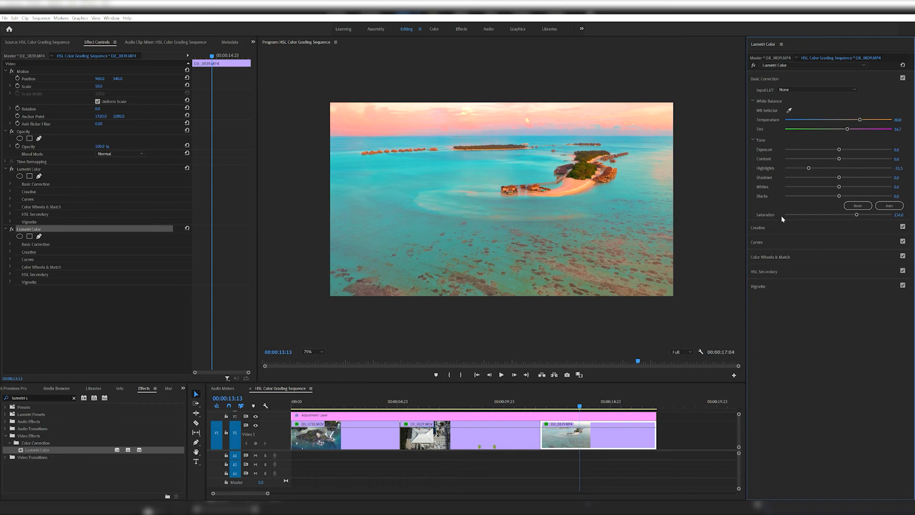
{"action": "left_click", "coordinate": [786, 228]}
{"action": "left_click", "coordinate": [854, 232]}
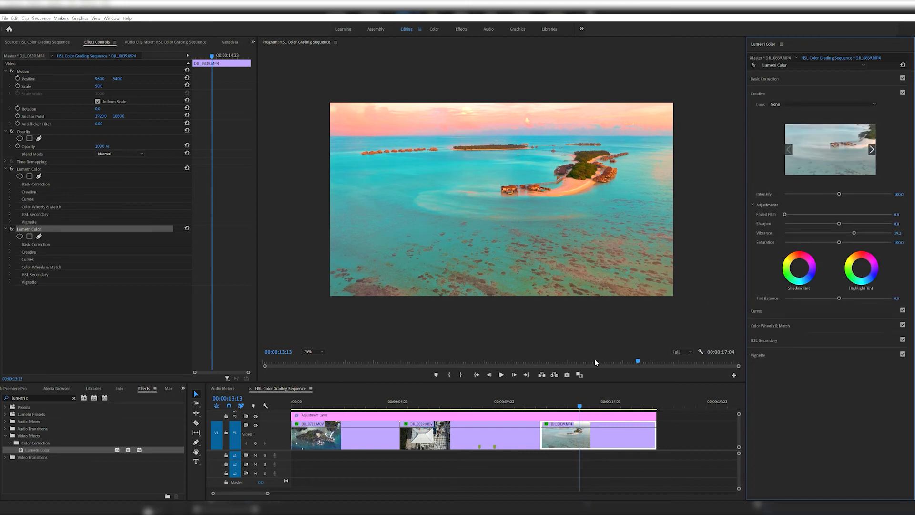
Step: Play the lagoon clip from near its beginning to review the warm sunset grade
{"action": "left_click", "coordinate": [549, 392]}
{"action": "key", "text": "space"}
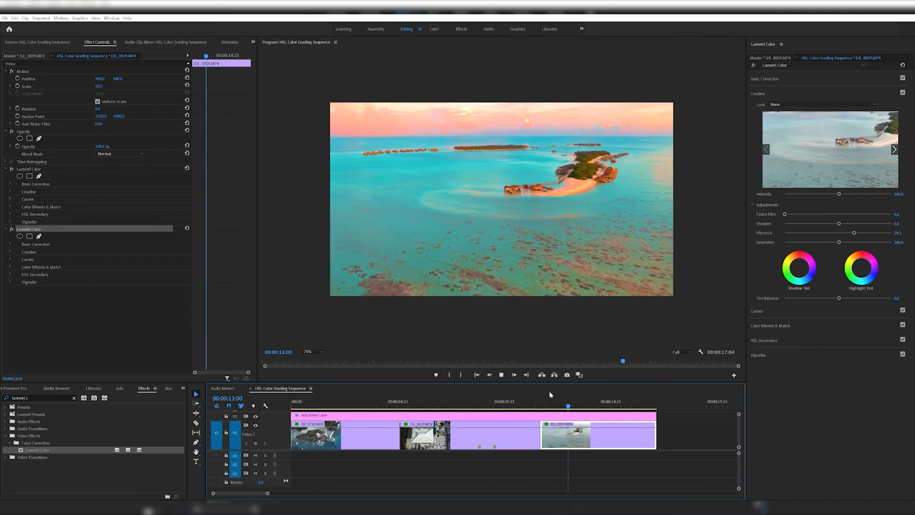
{"action": "key", "text": "space"}
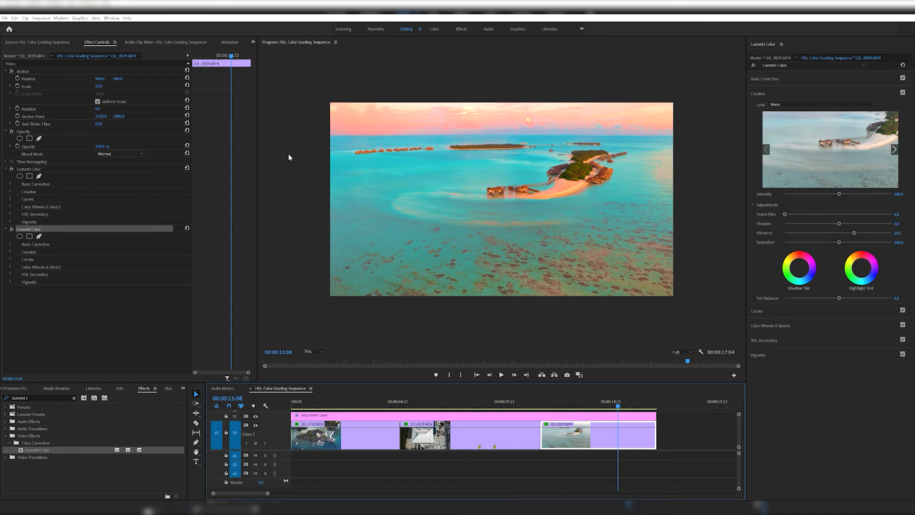
{"action": "left_click", "coordinate": [553, 393]}
{"action": "key", "text": "space"}
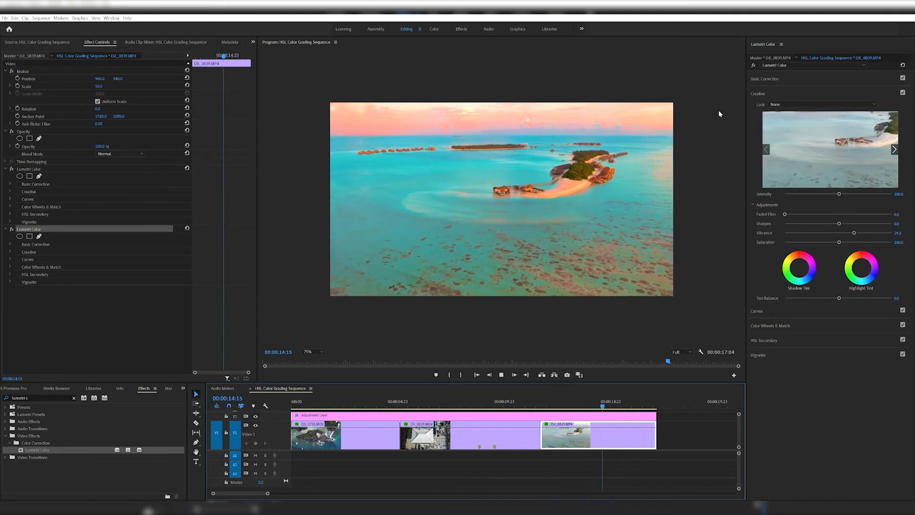
{"action": "key", "text": "space"}
Step: Return to the start of the lagoon clip and compare it with the second Lumetri Color effect turned off and on
{"action": "left_click", "coordinate": [545, 394]}
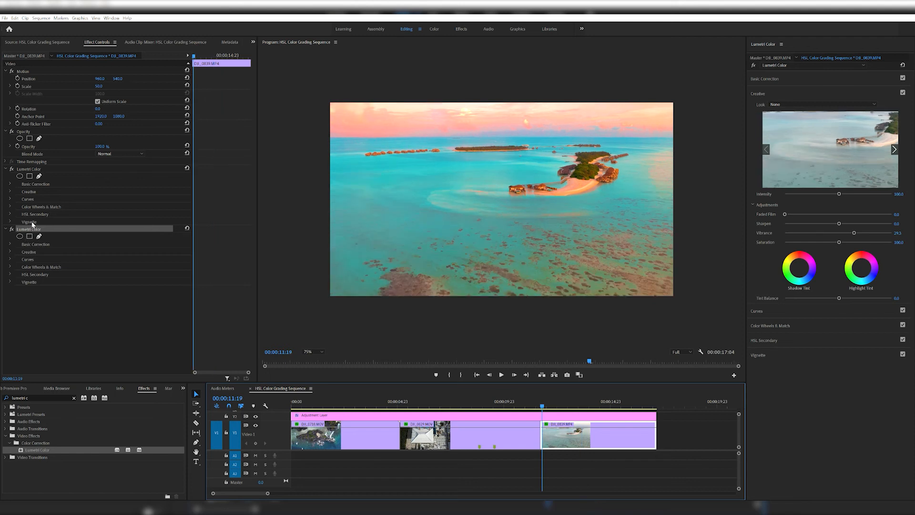
{"action": "left_click", "coordinate": [12, 223]}
{"action": "left_click", "coordinate": [13, 223]}
{"action": "left_click", "coordinate": [14, 222]}
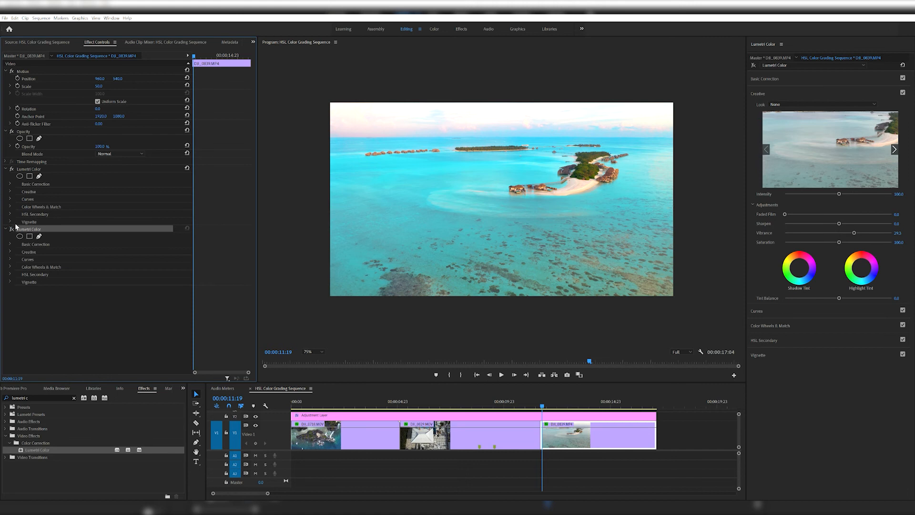
{"action": "left_click", "coordinate": [14, 222]}
Step: Draw a closed four-point pen mask around the sky above the horizon on the lagoon clip's second Lumetri Color effect
{"action": "left_click", "coordinate": [40, 236]}
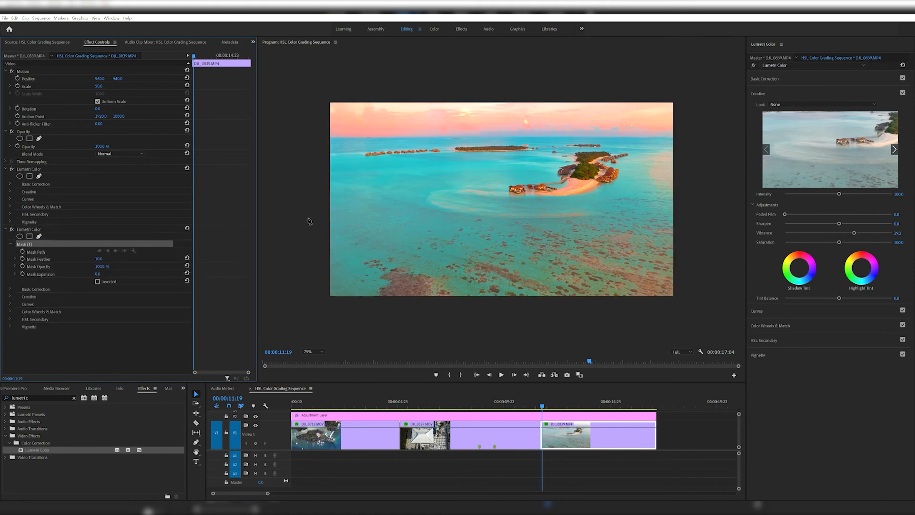
{"action": "left_click", "coordinate": [319, 95]}
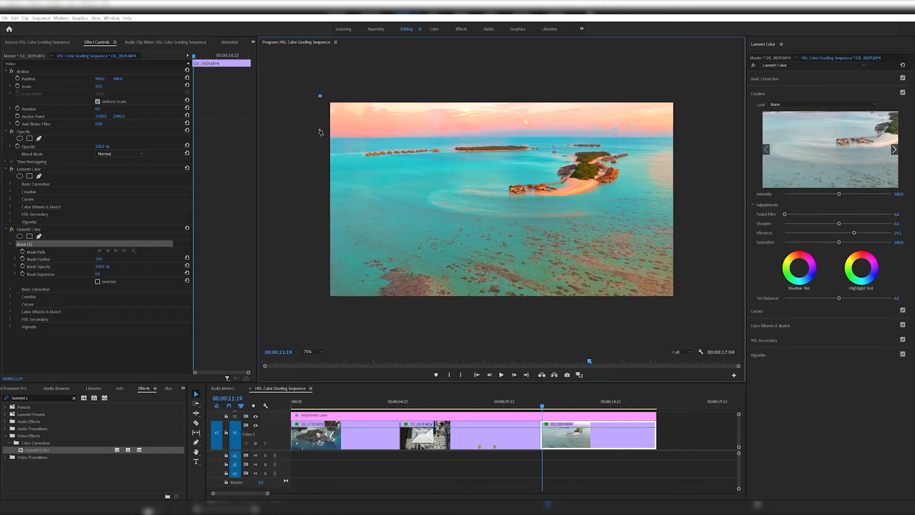
{"action": "left_click", "coordinate": [320, 137]}
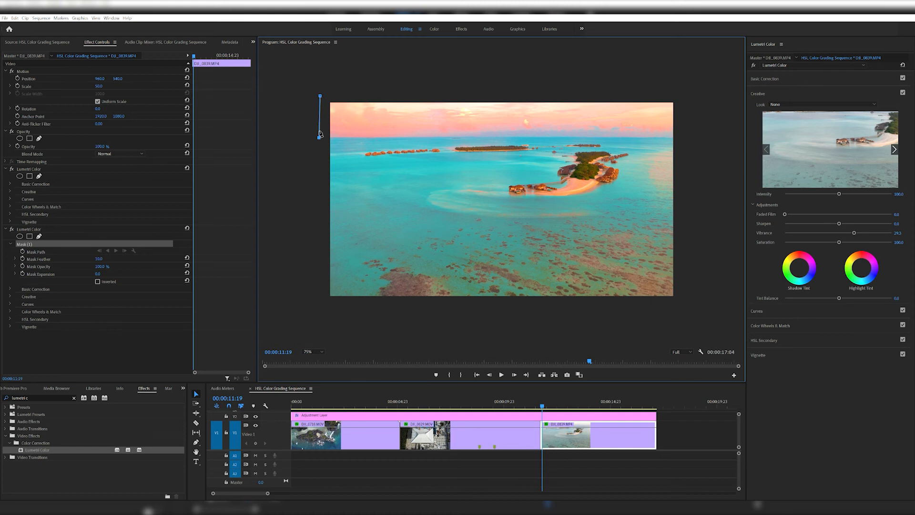
{"action": "left_click", "coordinate": [698, 137]}
{"action": "left_click_drag", "start_coordinate": [696, 138], "coordinate": [700, 136]}
{"action": "left_click", "coordinate": [692, 95]}
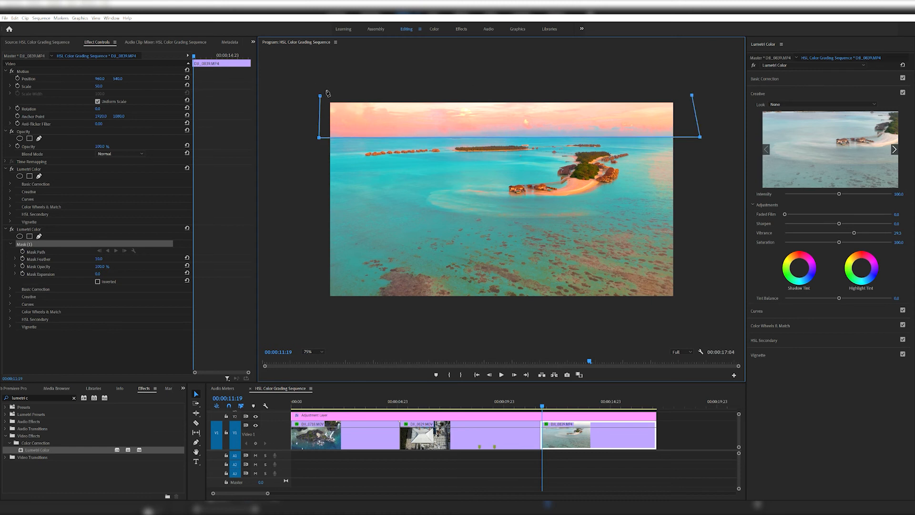
{"action": "left_click", "coordinate": [320, 95]}
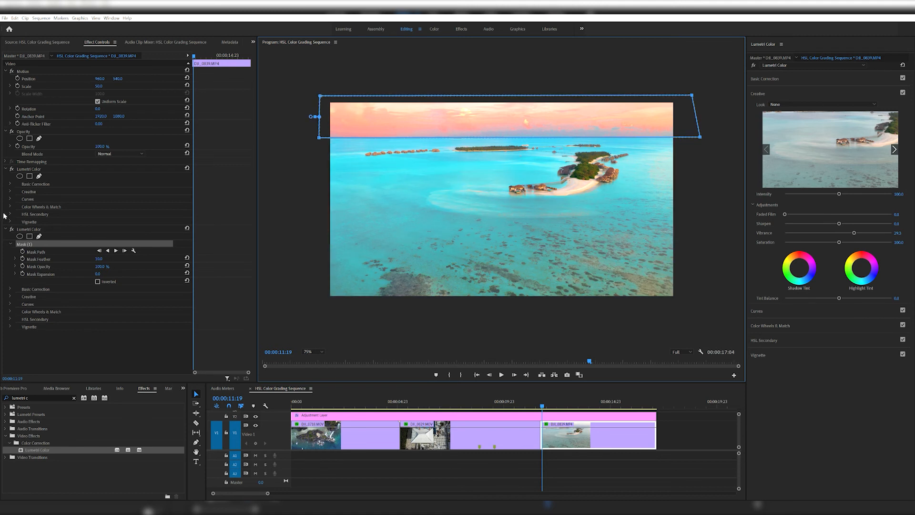
Step: Soften the sky mask of the lagoon clip's second Lumetri effect with Mask Feather 82 and Mask Expansion 7
{"action": "left_click", "coordinate": [514, 433]}
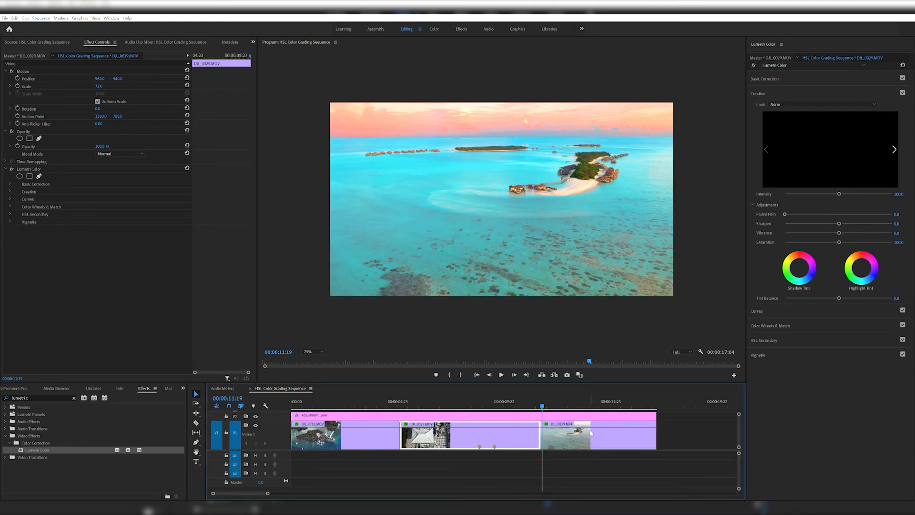
{"action": "left_click", "coordinate": [563, 429]}
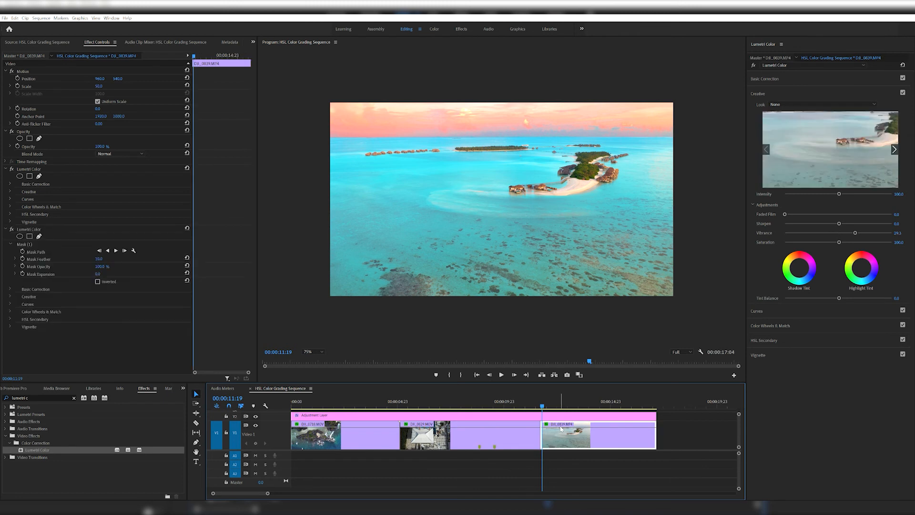
{"action": "left_click", "coordinate": [33, 227]}
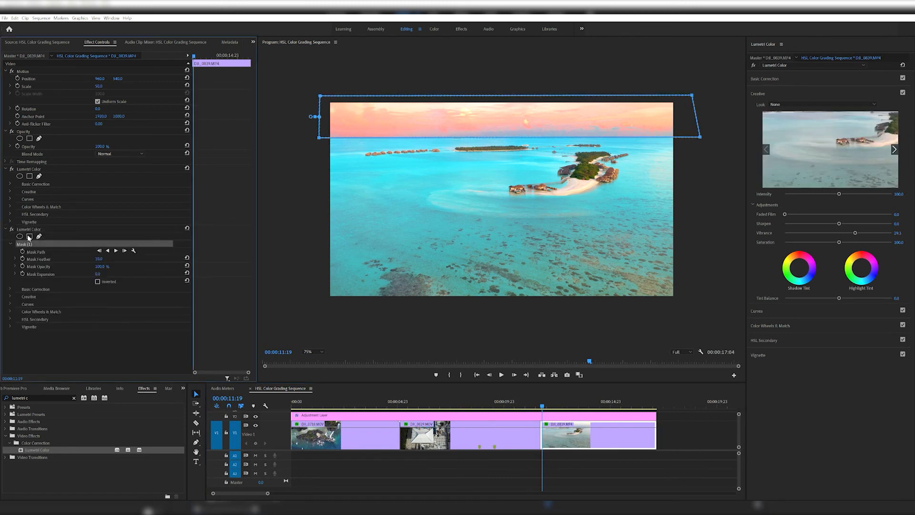
{"action": "left_click_drag", "start_coordinate": [99, 259], "coordinate": [218, 273]}
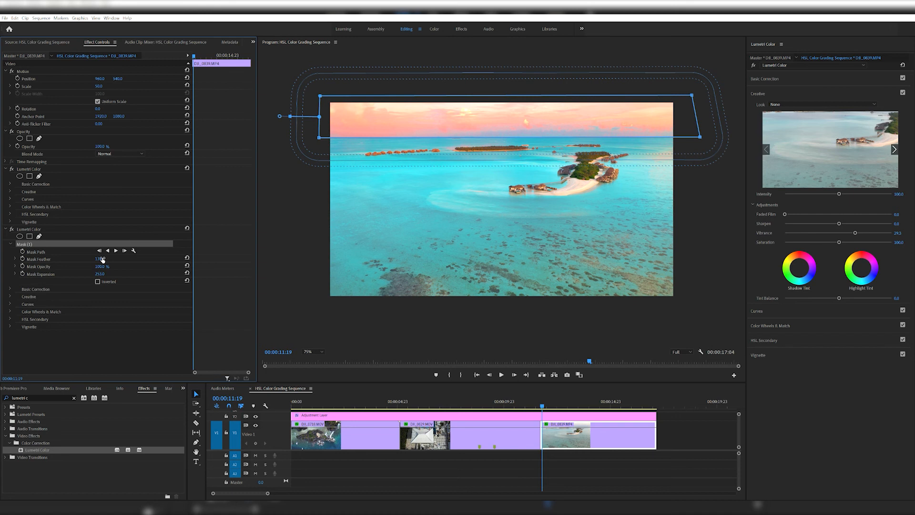
{"action": "mouse_move", "coordinate": [100, 259]}
{"action": "left_mouse_down"}
{"action": "mouse_move", "coordinate": [60, 259]}
{"action": "mouse_move", "coordinate": [152, 258]}
{"action": "mouse_move", "coordinate": [99, 273]}
{"action": "mouse_move", "coordinate": [5, 274]}
{"action": "left_mouse_up"}
Step: Play the lagoon clip from just before its start and again from further in to check the masked sky grade
{"action": "left_click", "coordinate": [537, 395]}
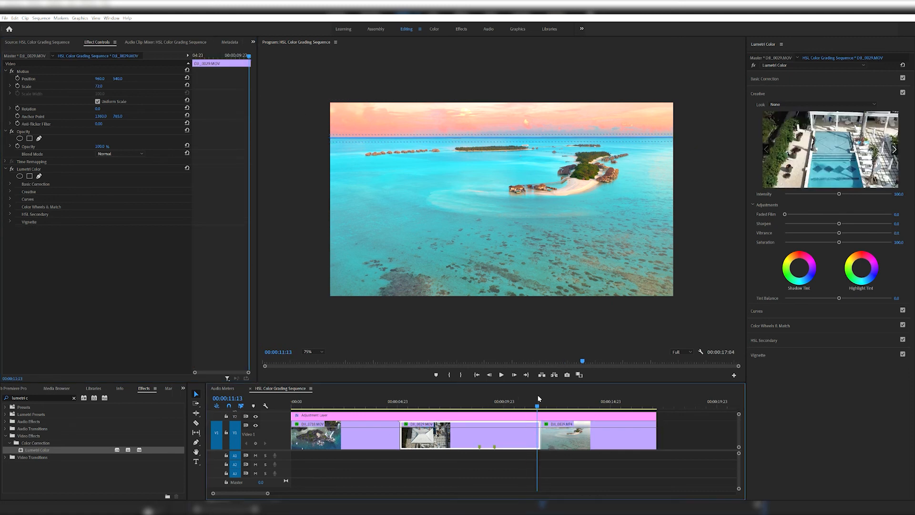
{"action": "key", "text": "space"}
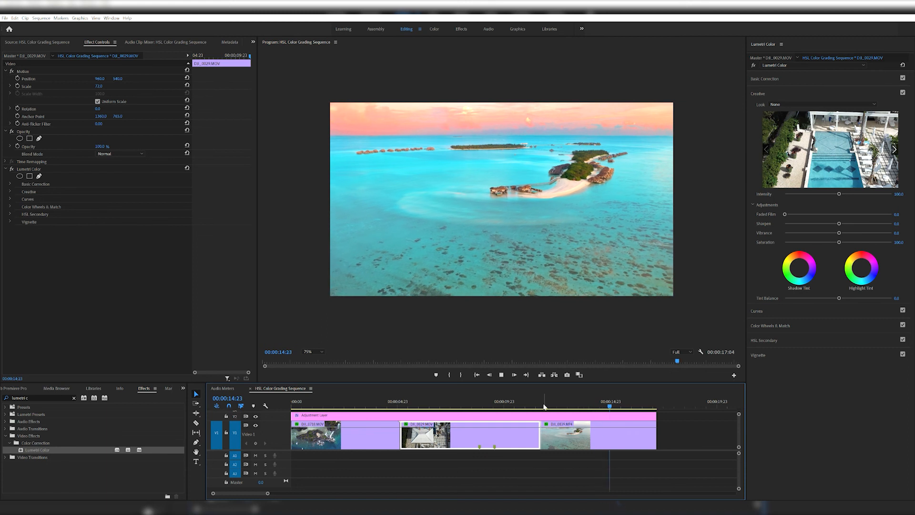
{"action": "left_click", "coordinate": [565, 403]}
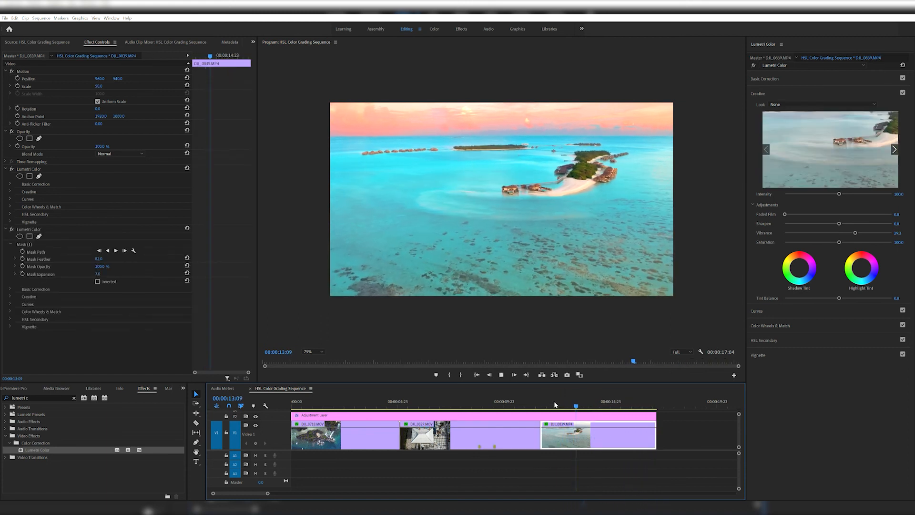
{"action": "key", "text": "space"}
Step: Set the program monitor zoom to Fit and replay part of the lagoon clip at the larger size
{"action": "left_click", "coordinate": [309, 345]}
{"action": "left_click", "coordinate": [314, 360]}
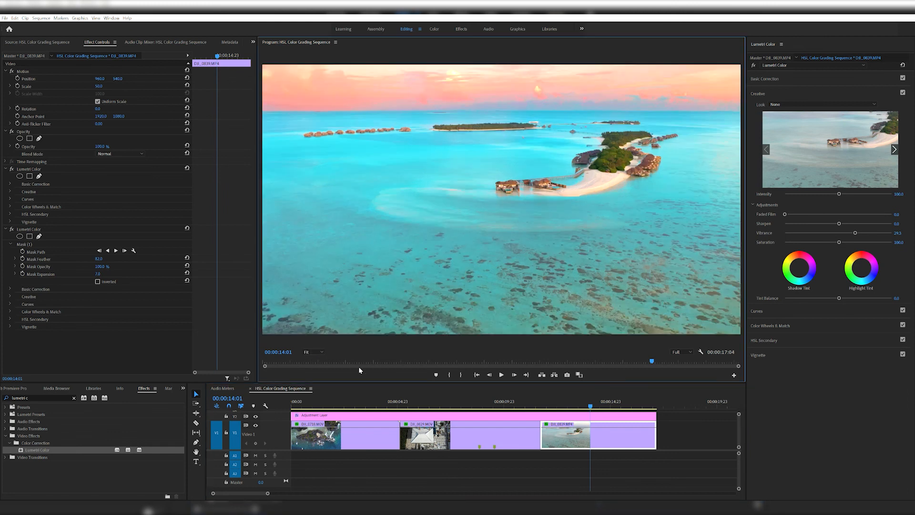
{"action": "left_click", "coordinate": [559, 400]}
{"action": "key", "text": "space"}
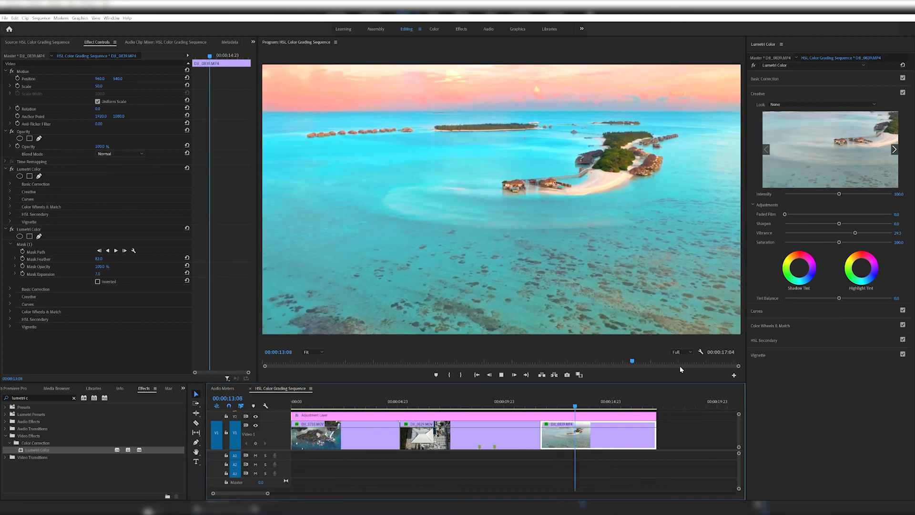
{"action": "key", "text": "space"}
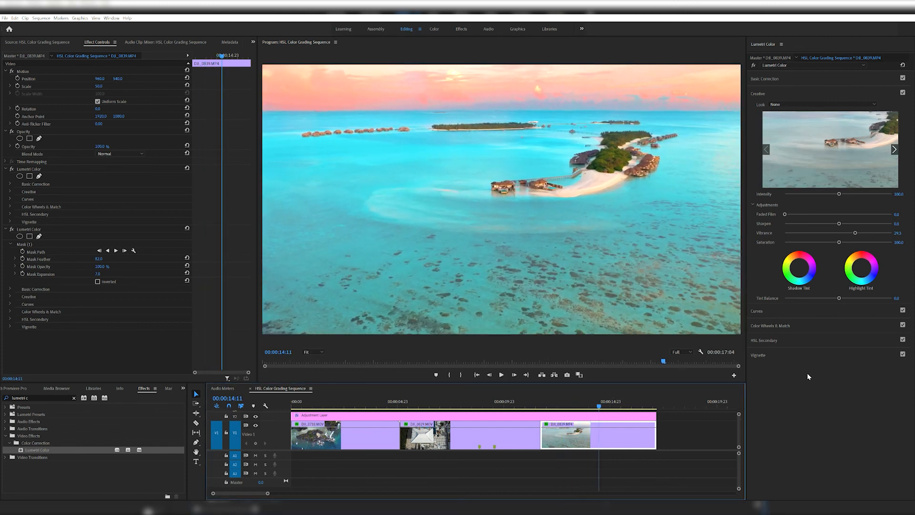
Step: Compare the lagoon shot with both Lumetri Color effects and the adjustment layer turned off and back on, and resume playback
{"action": "left_click", "coordinate": [768, 339]}
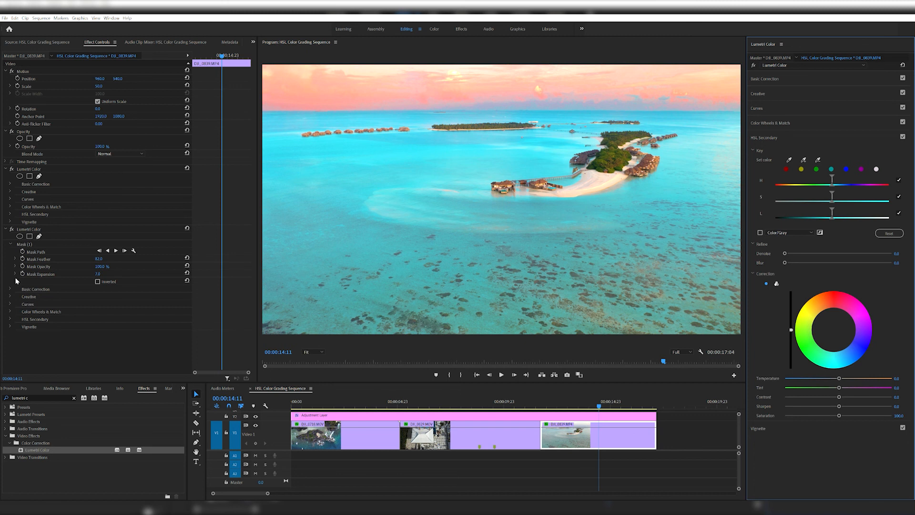
{"action": "left_click", "coordinate": [12, 229]}
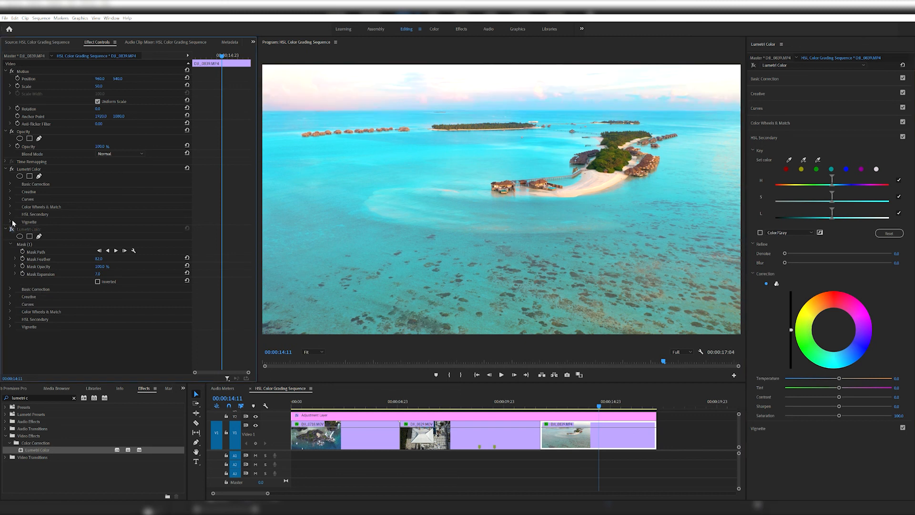
{"action": "left_click", "coordinate": [11, 169]}
{"action": "left_click", "coordinate": [5, 169]}
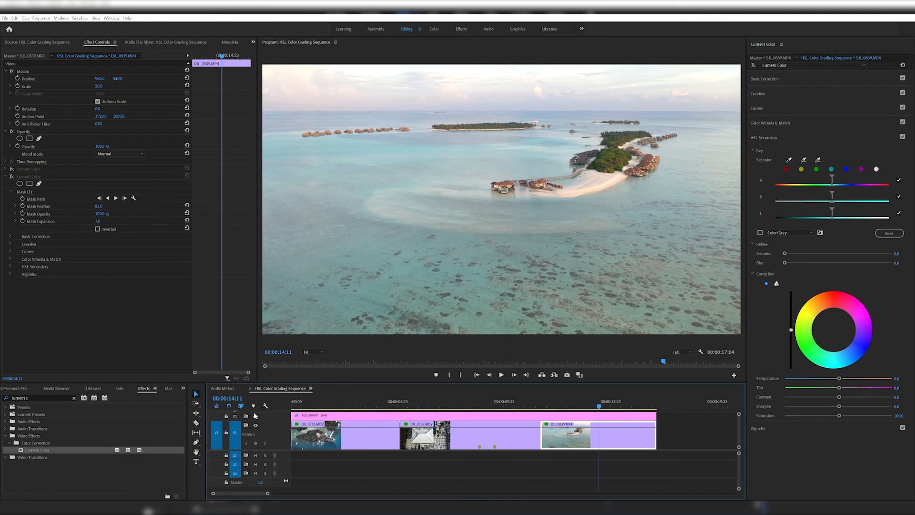
{"action": "left_click", "coordinate": [255, 414]}
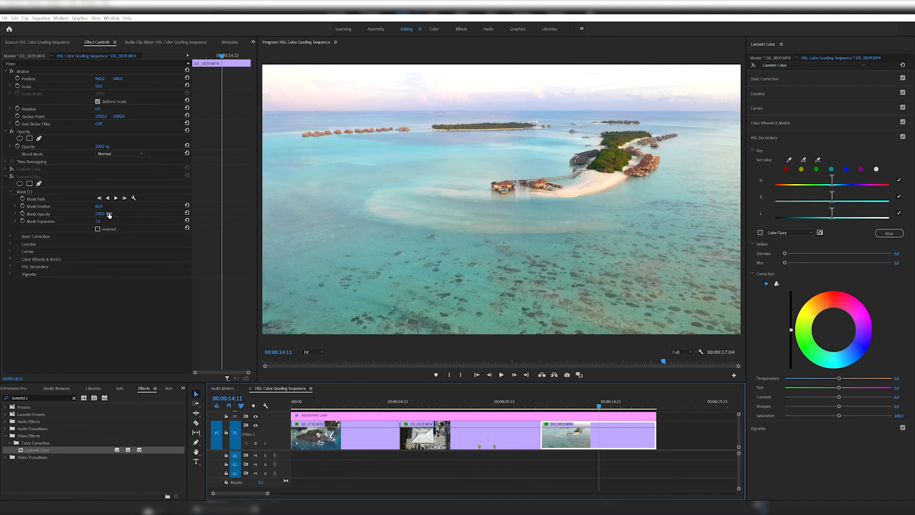
{"action": "left_click", "coordinate": [12, 169]}
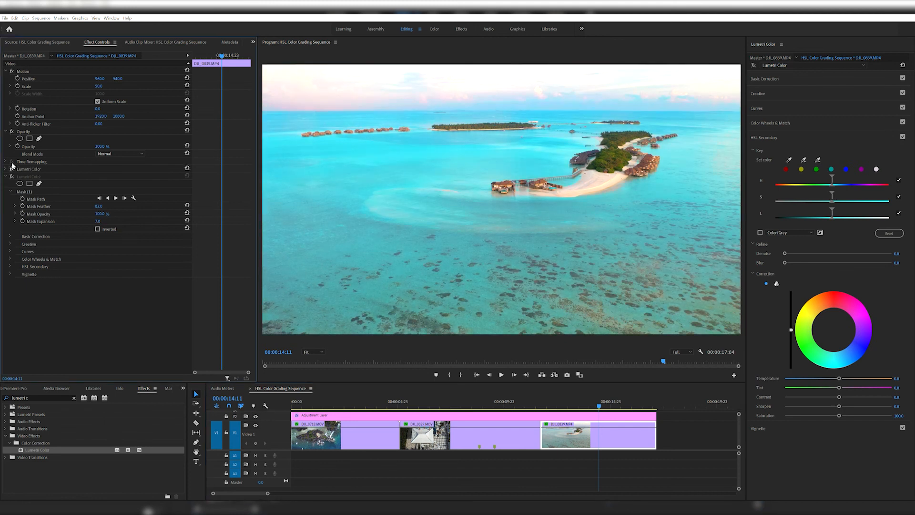
{"action": "left_click", "coordinate": [12, 176]}
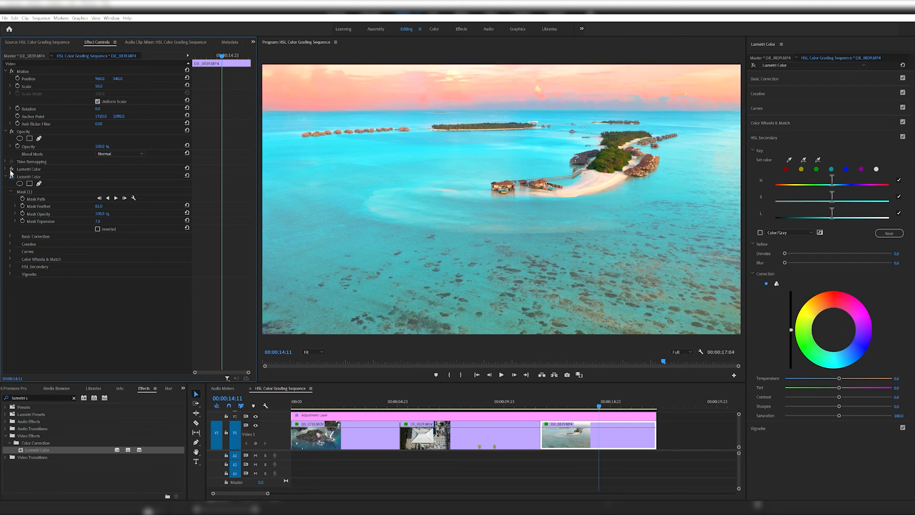
{"action": "key", "text": "space"}
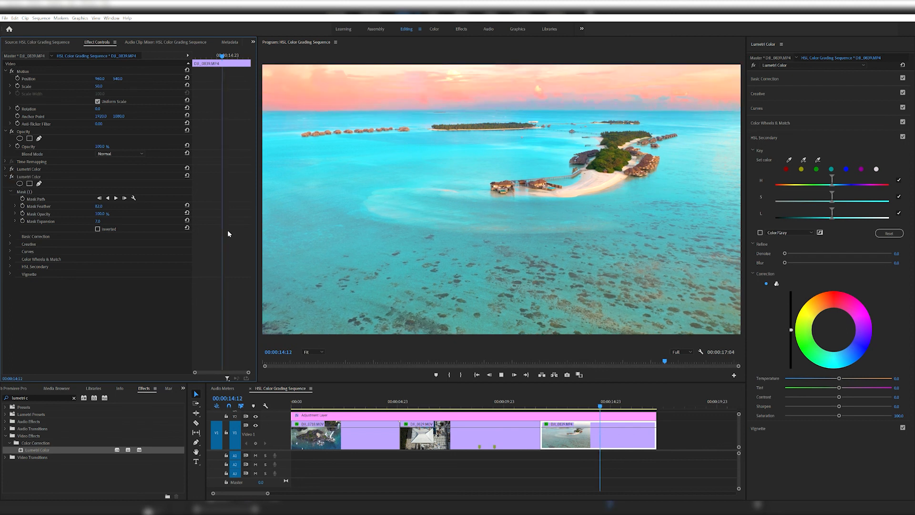